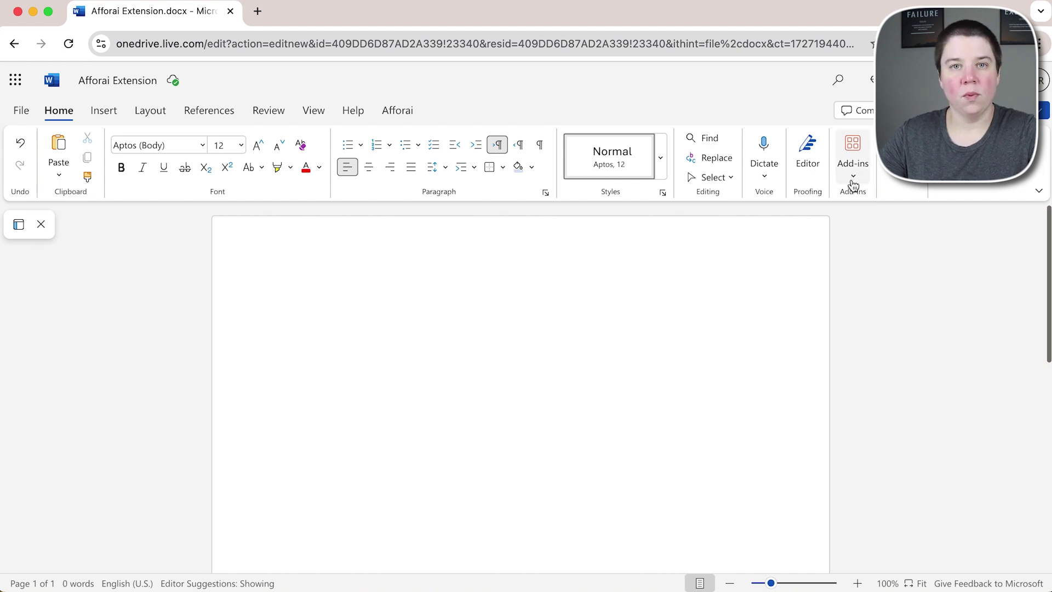
- Search the add-ins for 'Affor' and add the Afforai Cite add-in
click(853, 181)
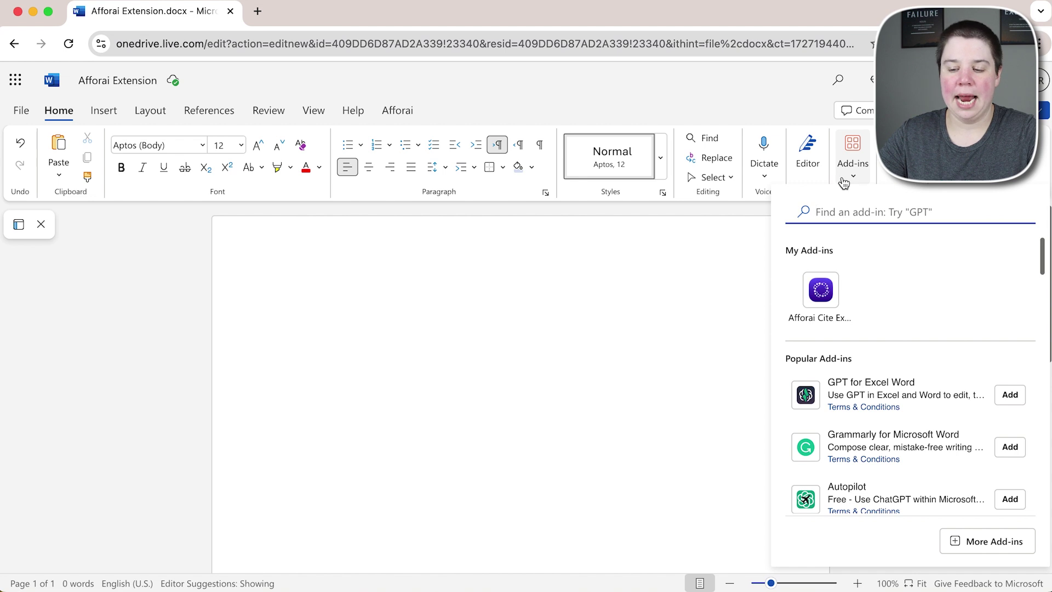
click(847, 213)
text(Affo)
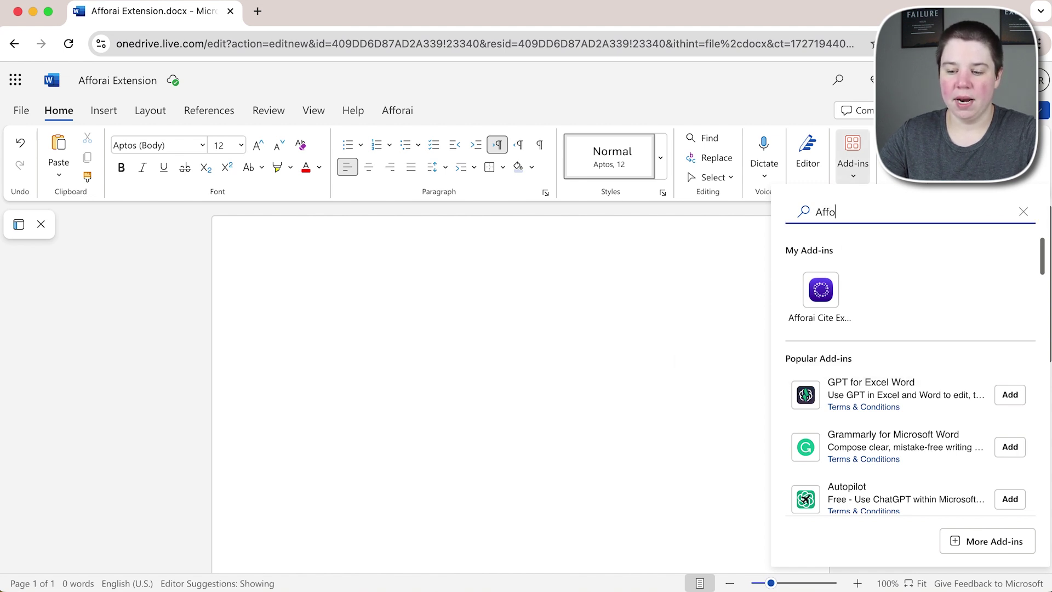
text(rai)
click(815, 320)
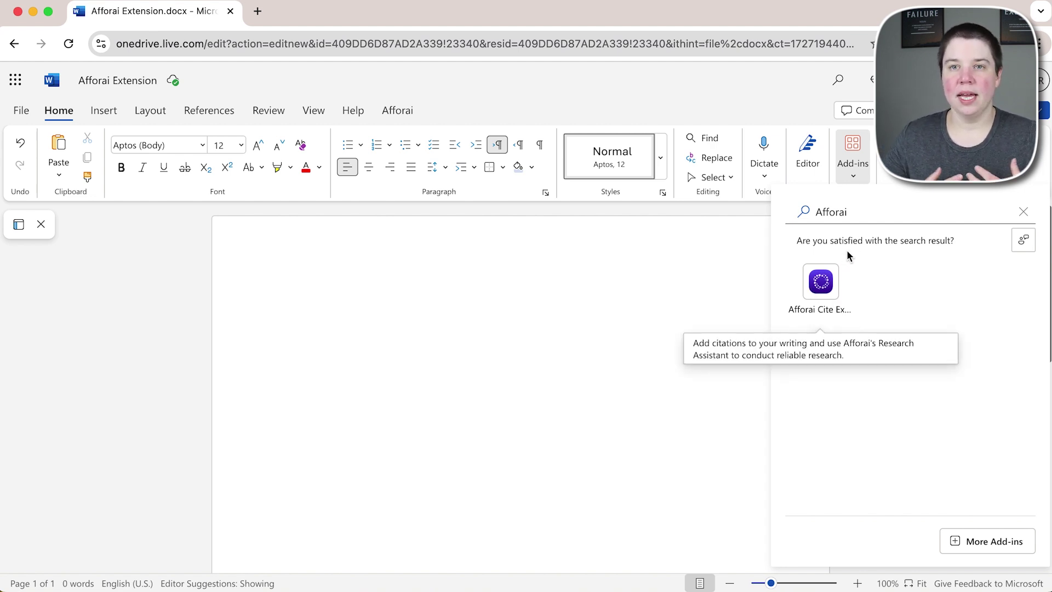
click(1024, 212)
click(711, 286)
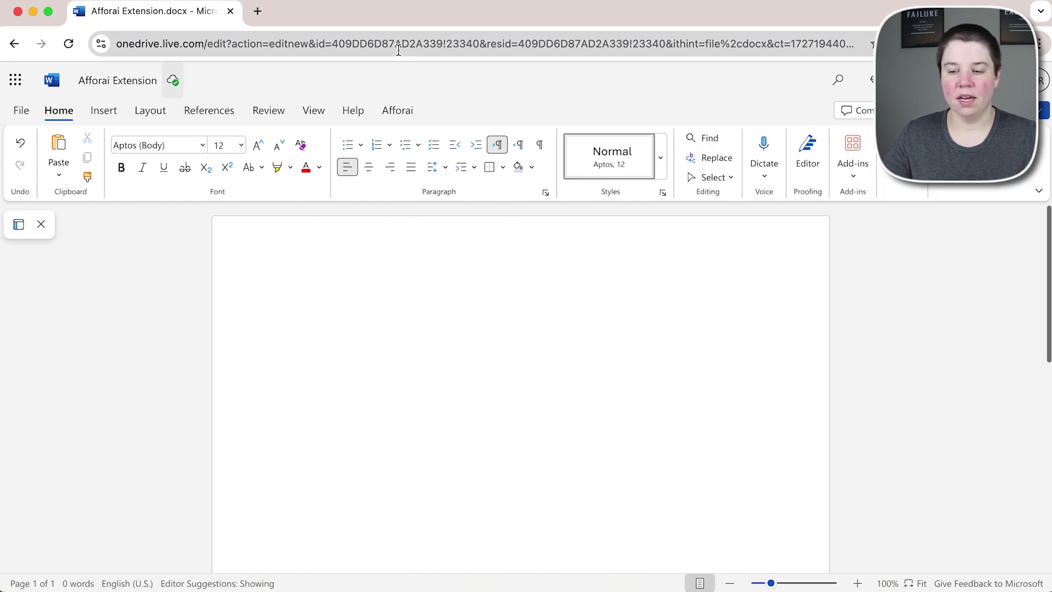
- Always allow OneDrive pop-ups so the Afforai website opens, then return to Word's Afforai panel
click(400, 111)
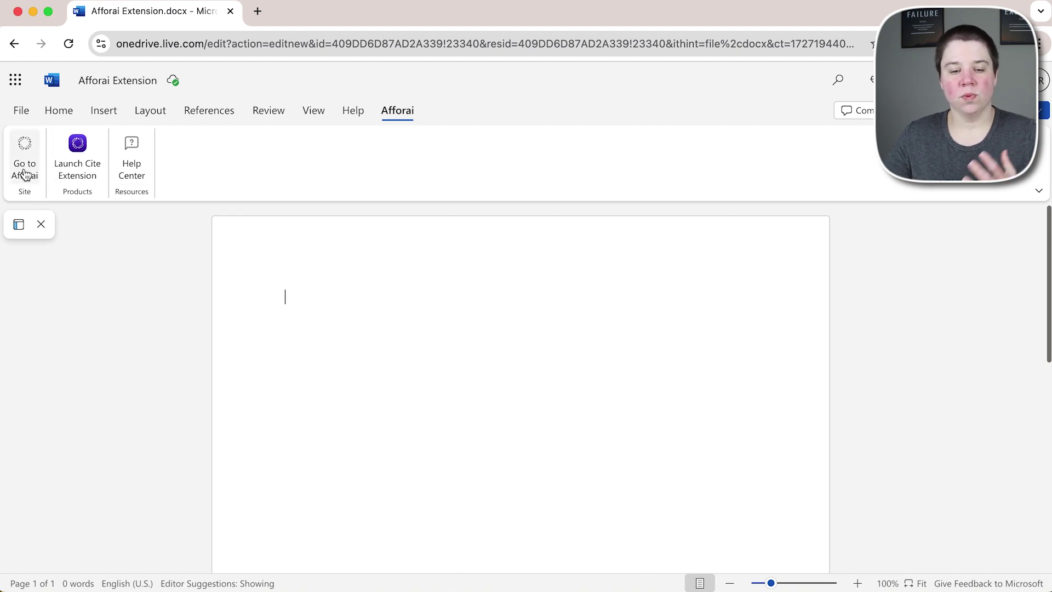
click(24, 173)
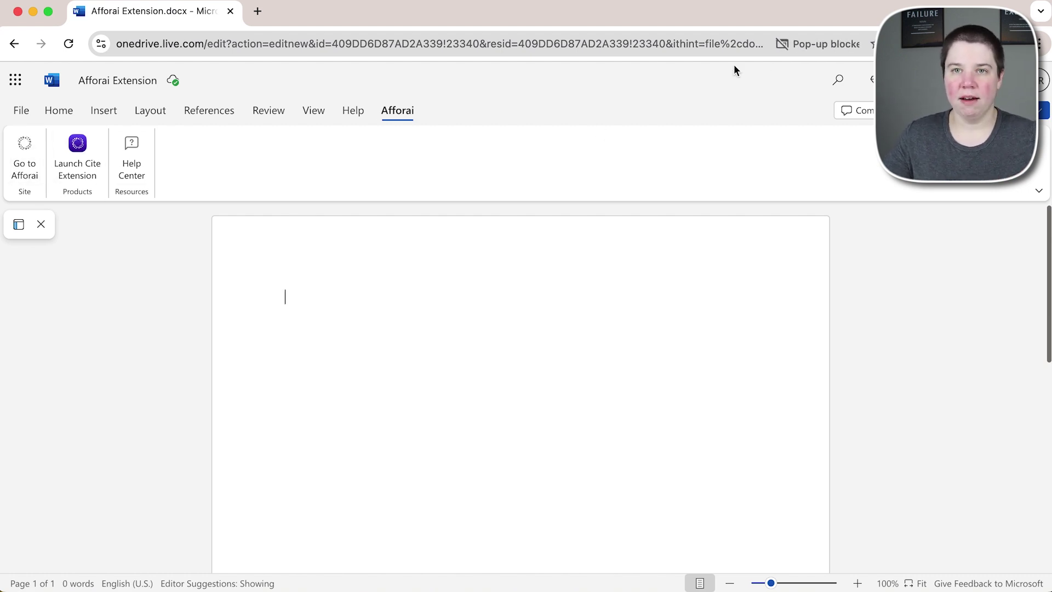
click(796, 43)
click(674, 125)
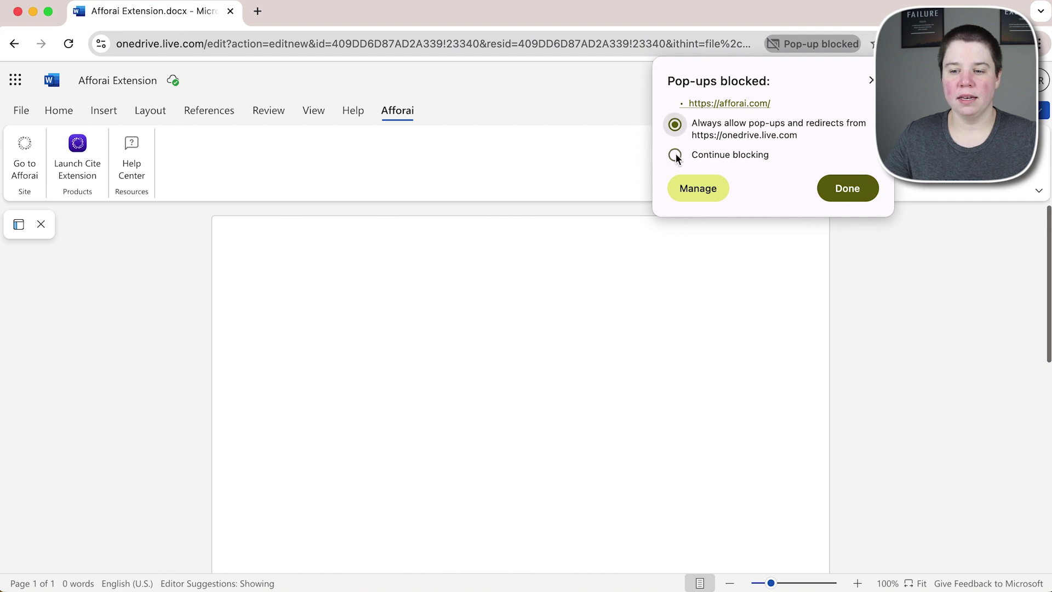
click(847, 189)
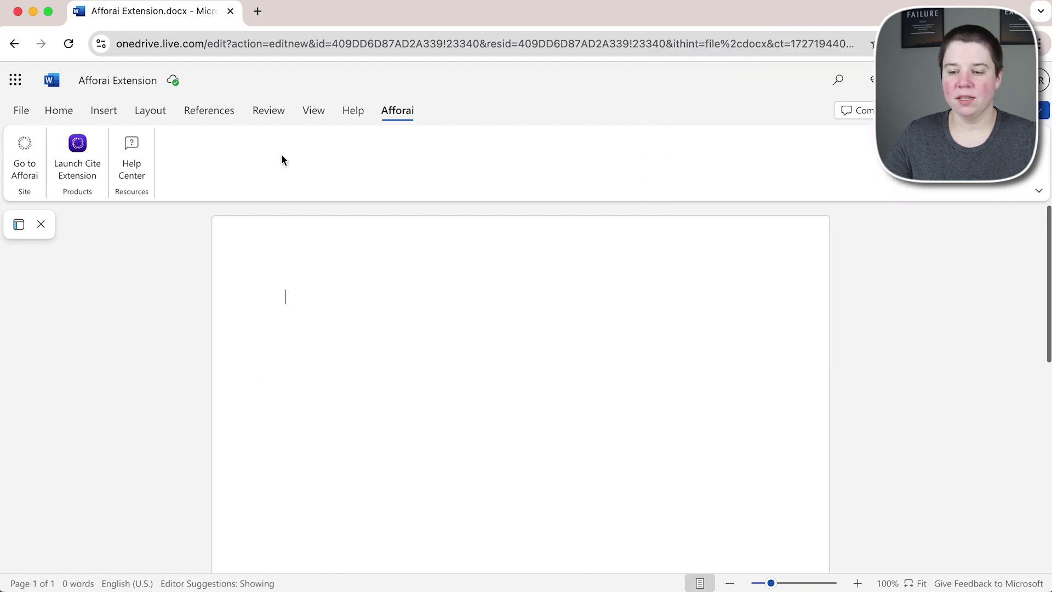
click(26, 165)
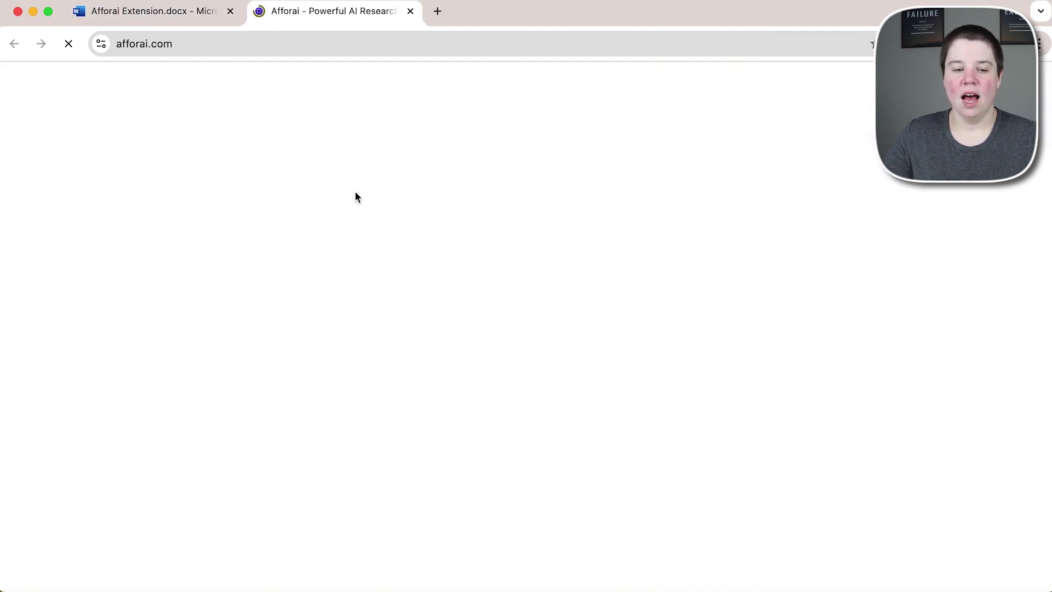
click(154, 15)
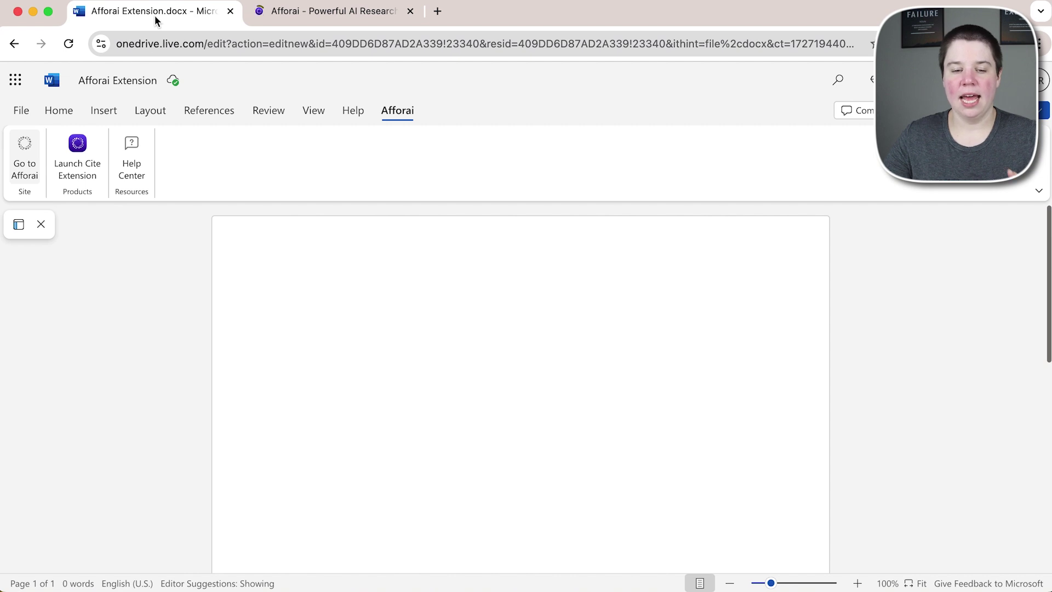
click(70, 169)
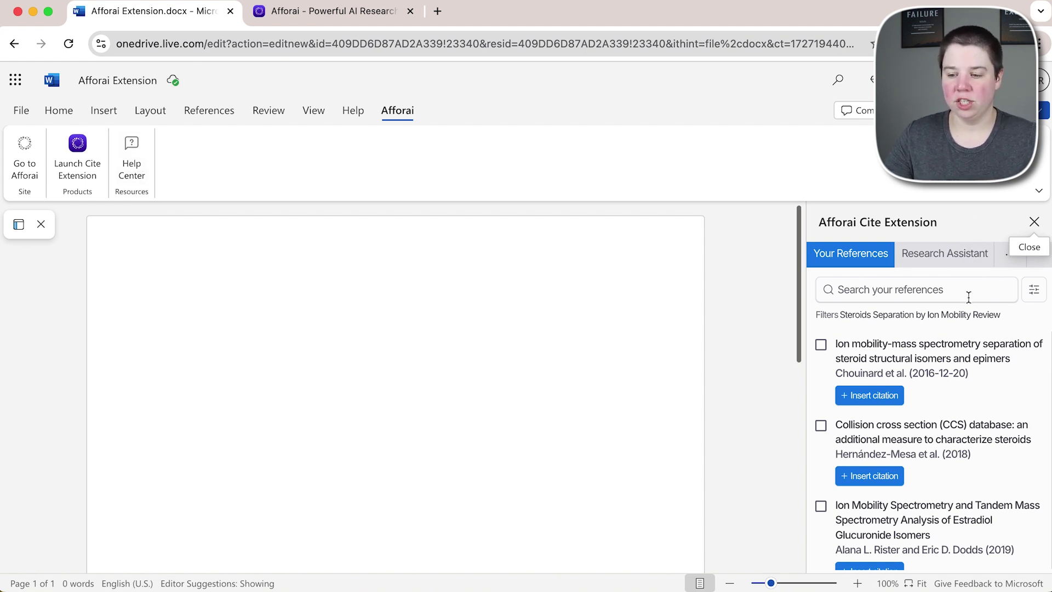
- Set the insertion point in the document page and bring up Afforai's Research Assistant
scroll(581, 269, down, 1)
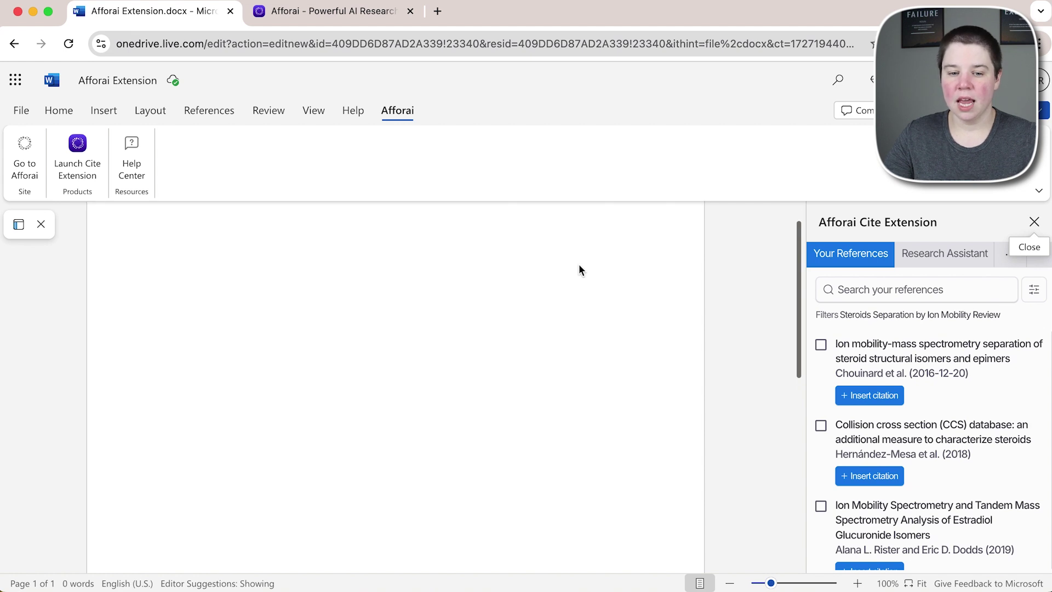
scroll(579, 264, up, 1)
click(438, 288)
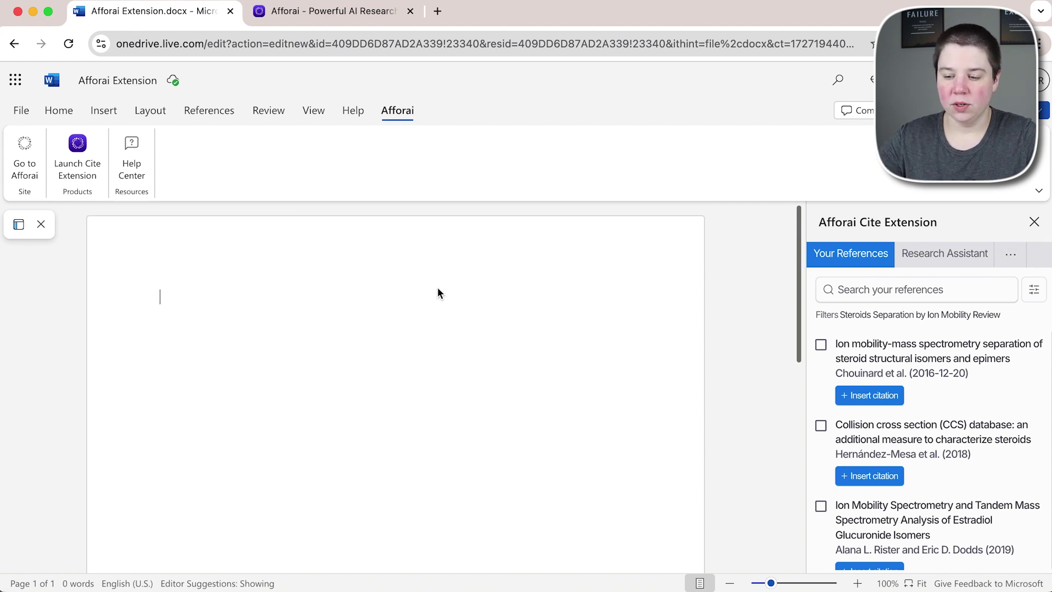
click(953, 255)
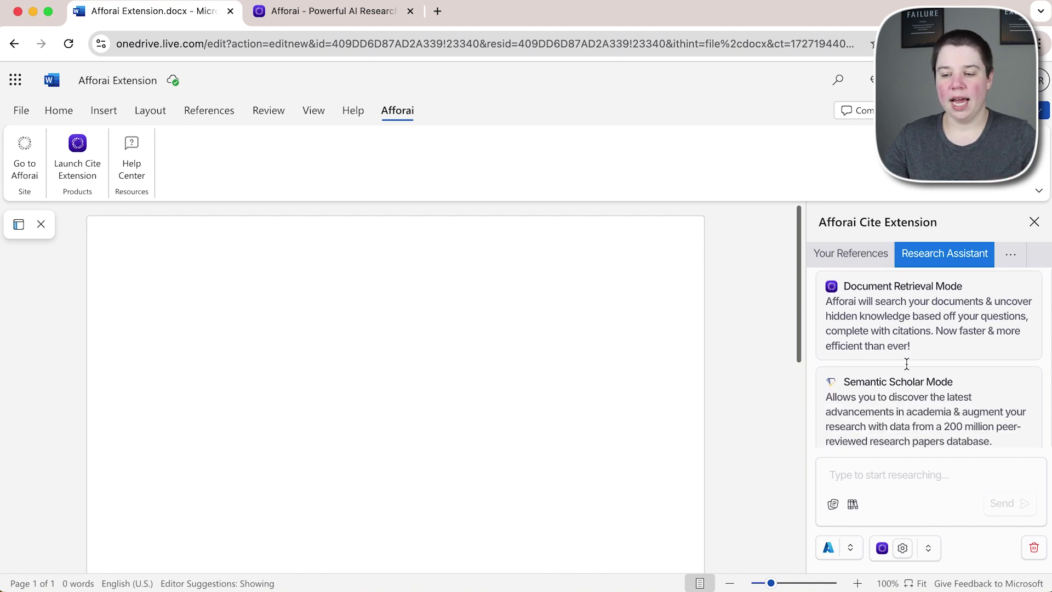
- Add the Power Lifting library to Document Retrieval's search scope and save
scroll(907, 363, down, 2)
scroll(907, 363, up, 3)
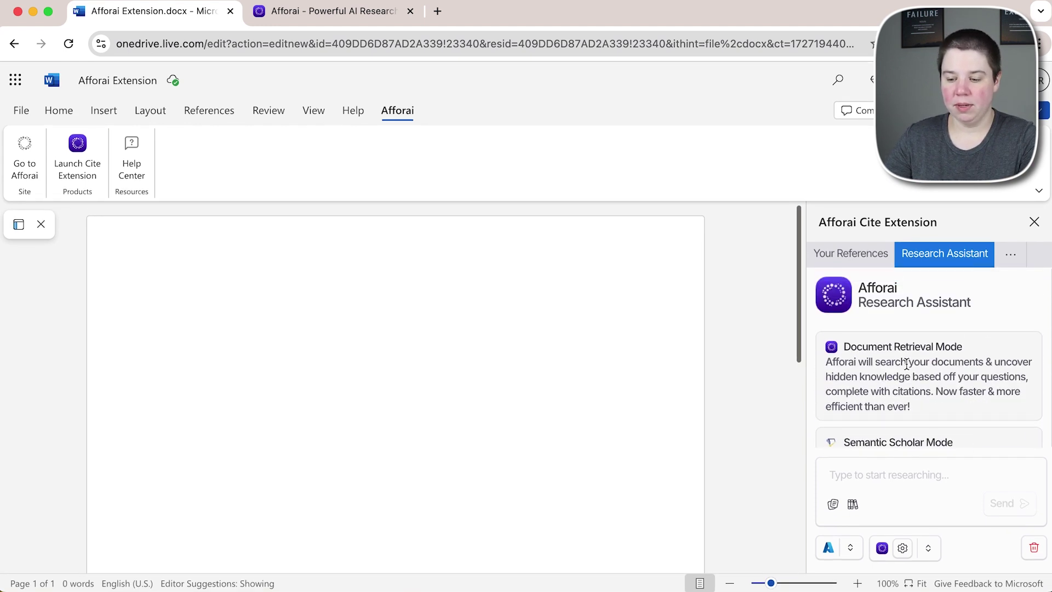
click(928, 548)
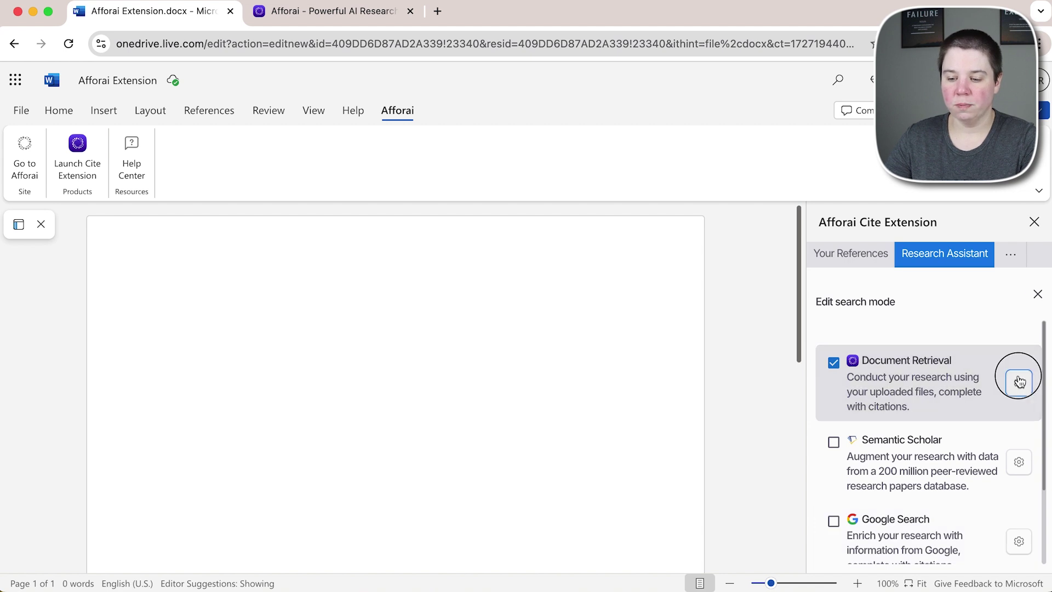
click(1018, 382)
scroll(904, 409, down, 1)
scroll(899, 412, up, 2)
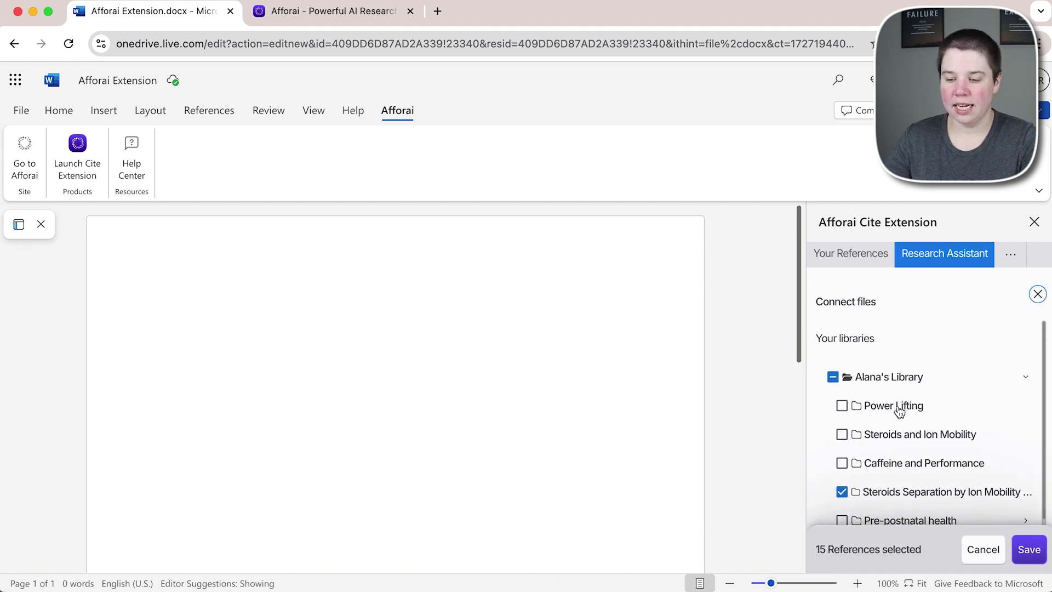
click(842, 406)
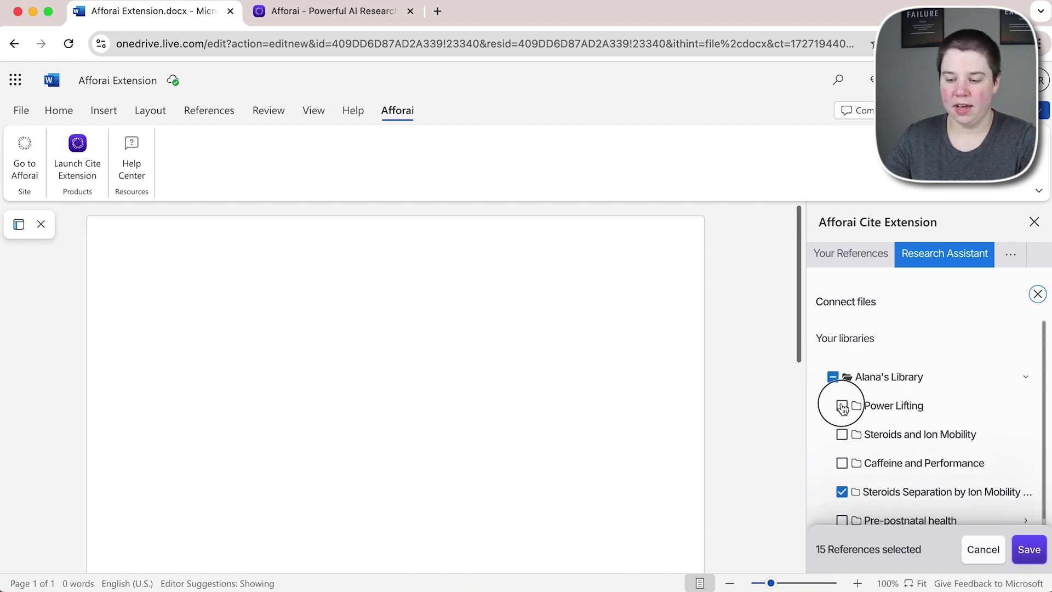
click(1029, 550)
- Remove the Steroids Separation library from Document Retrieval, save, and close the search settings
scroll(967, 493, down, 2)
scroll(968, 465, up, 3)
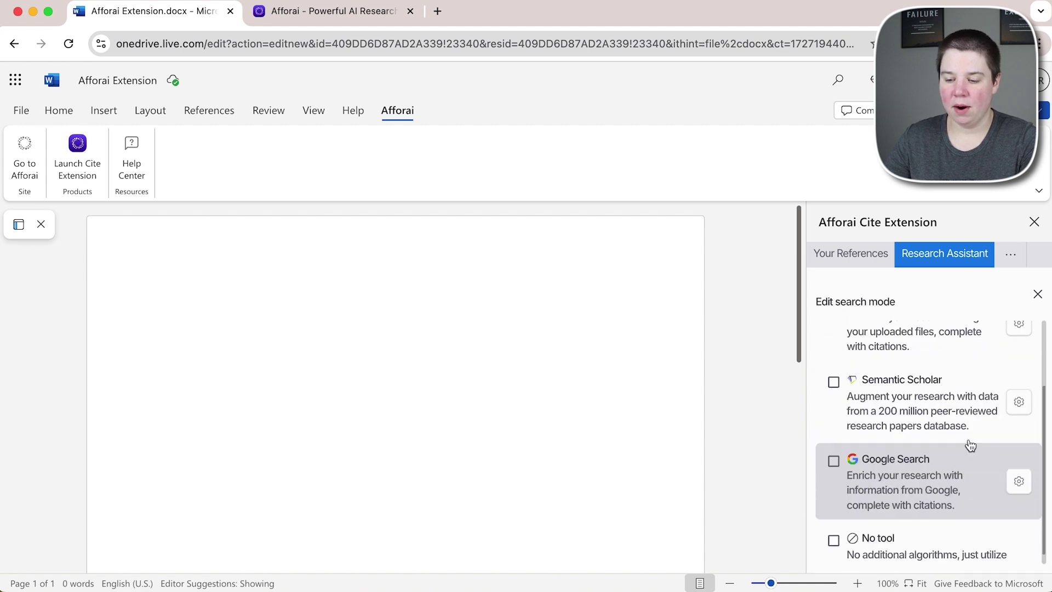
click(1016, 383)
click(841, 491)
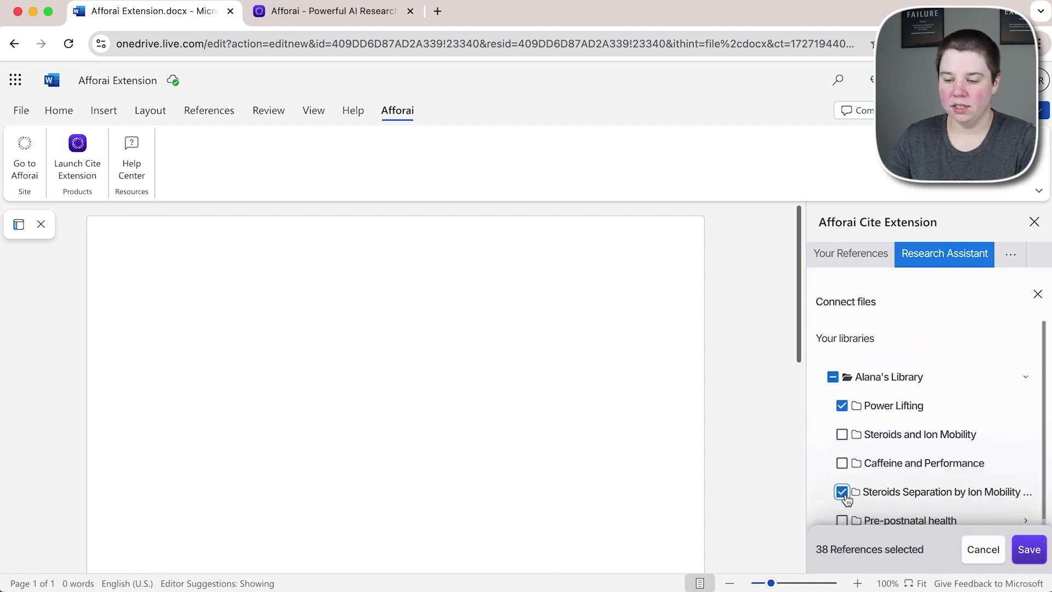
click(1029, 550)
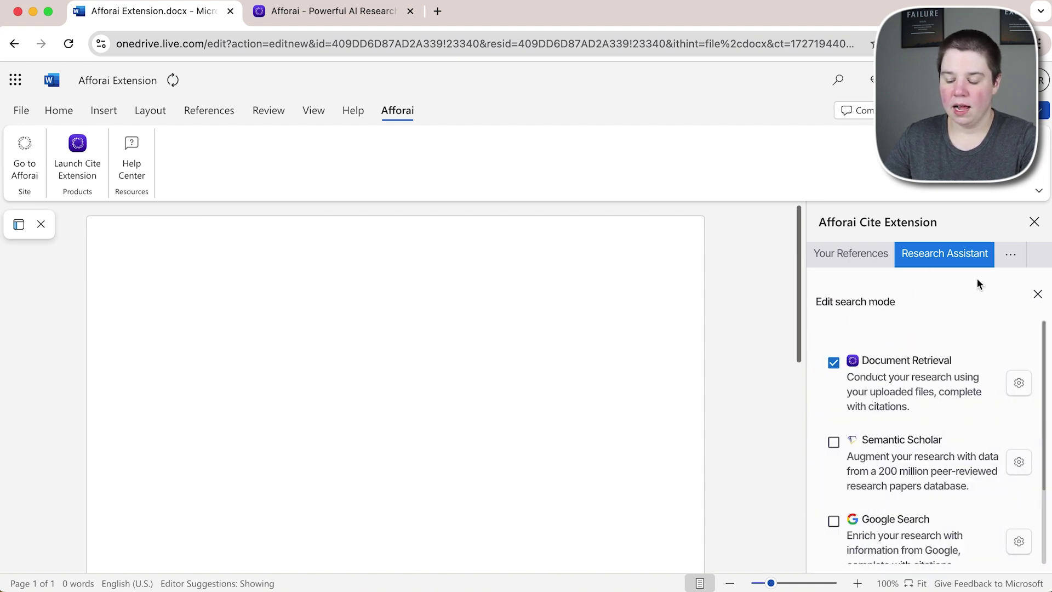
click(1037, 294)
click(887, 470)
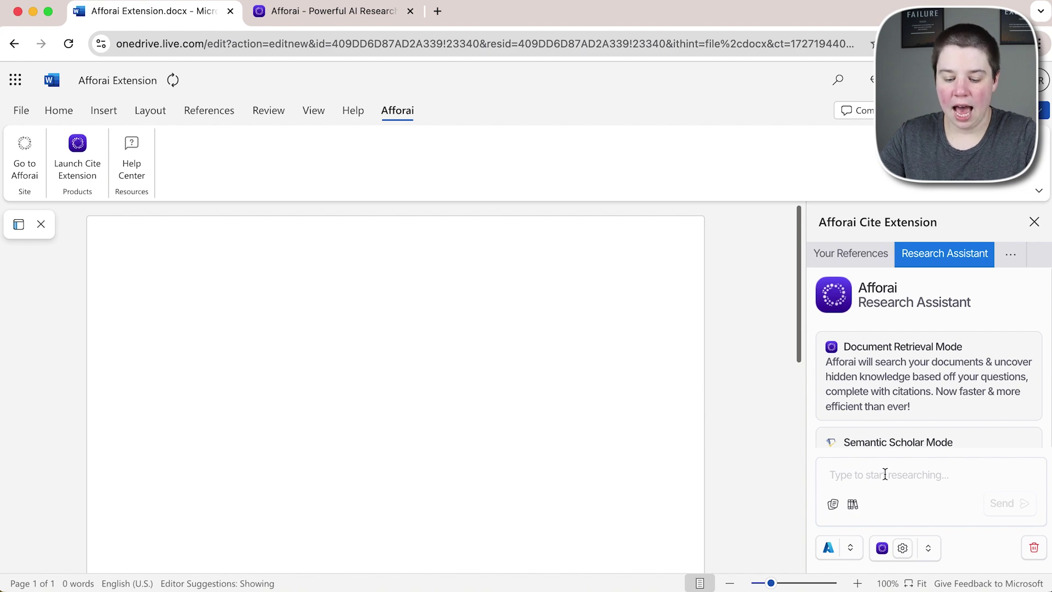
- Widen the Afforai panel to read the answer on powerlifting's benefits
scroll(876, 329, down, 10)
scroll(912, 361, down, 2)
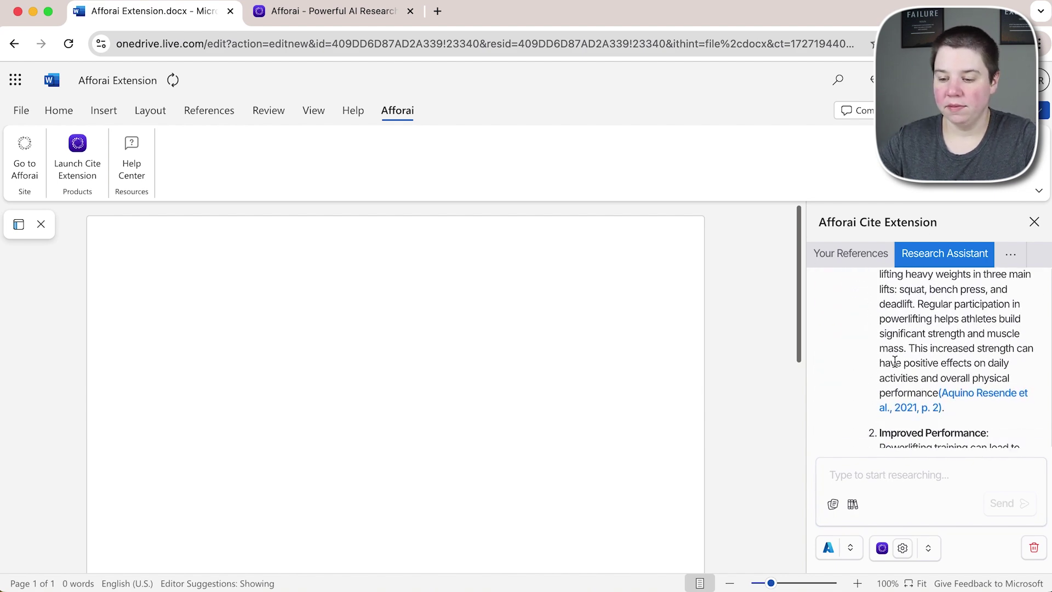
drag(807, 351, 721, 342)
scroll(865, 374, up, 5)
scroll(860, 370, down, 6)
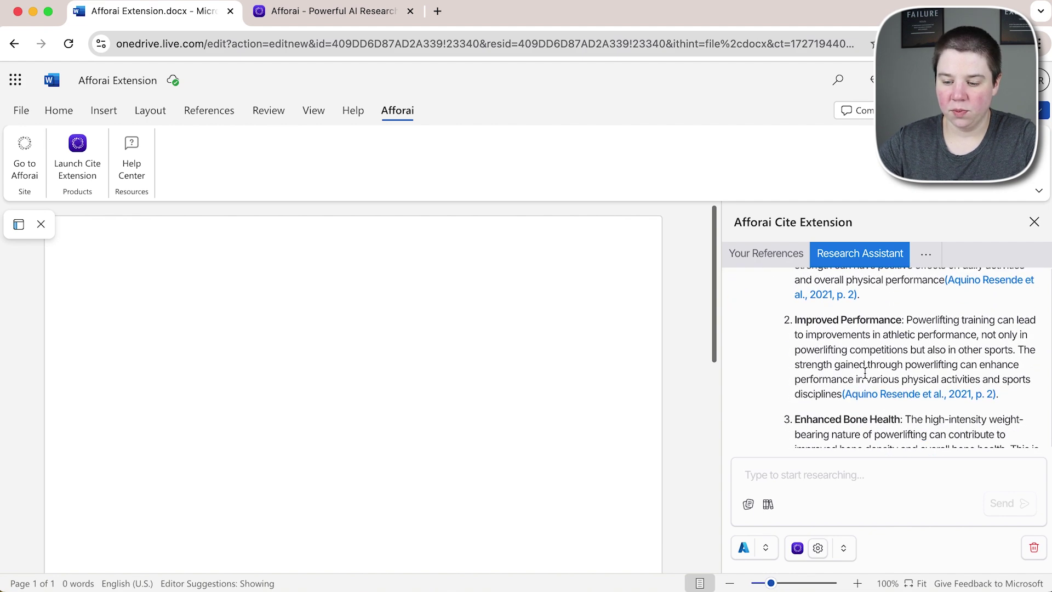
scroll(854, 365, up, 1)
- Inspect the source behind the answer's first citation, then close the reference details
click(824, 327)
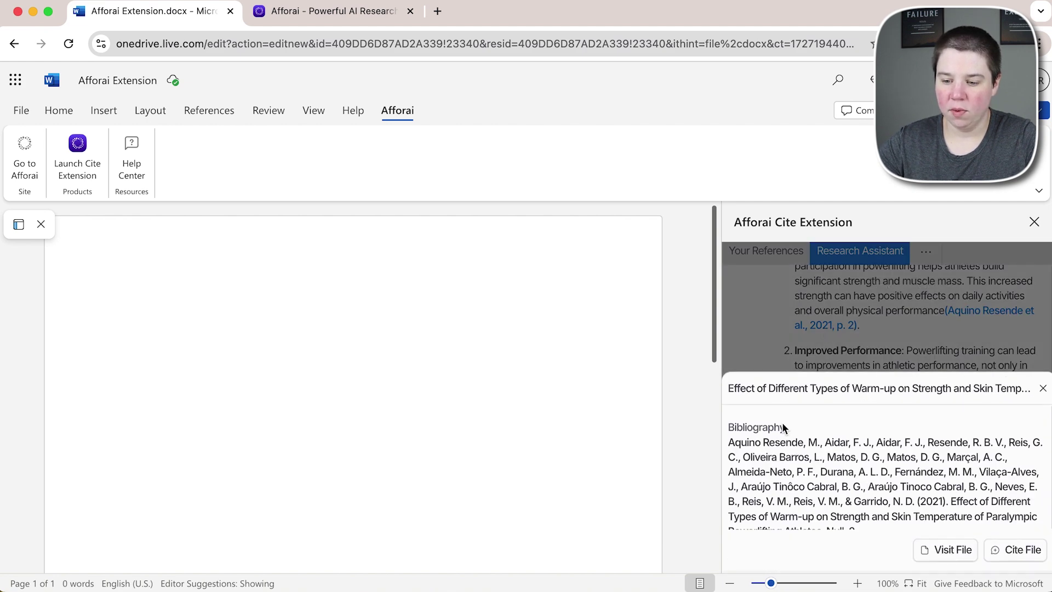
scroll(840, 448, down, 3)
scroll(840, 448, down, 2)
scroll(840, 449, up, 5)
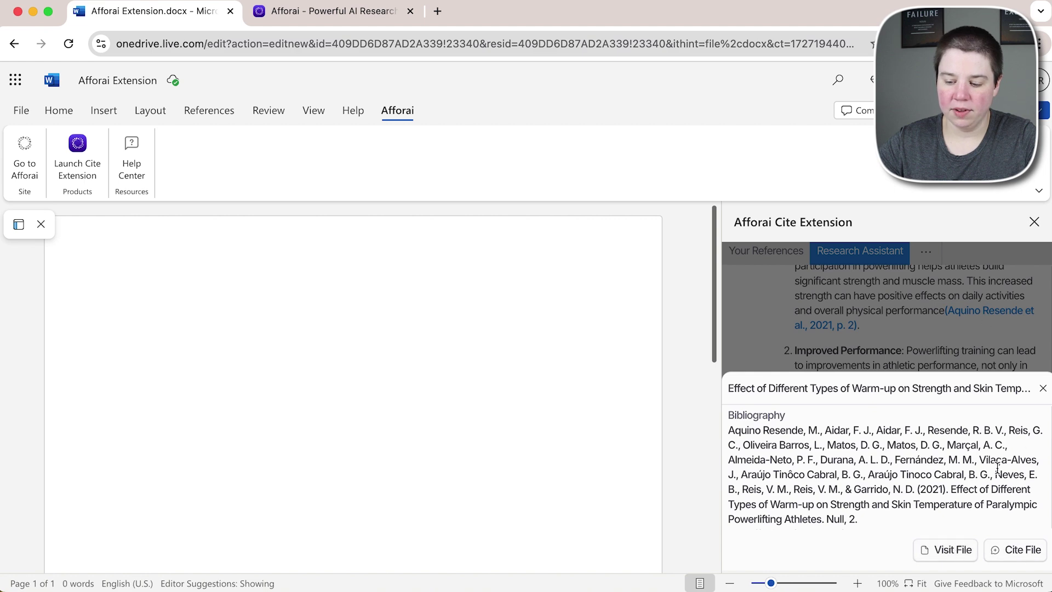
click(1043, 388)
scroll(852, 317, up, 4)
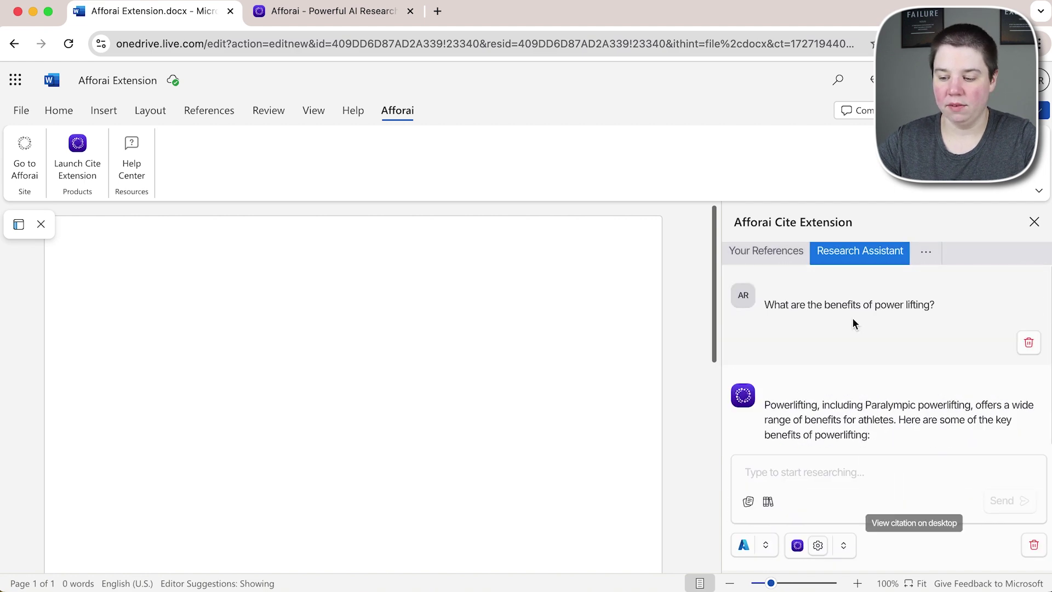
scroll(853, 317, down, 3)
scroll(853, 317, up, 2)
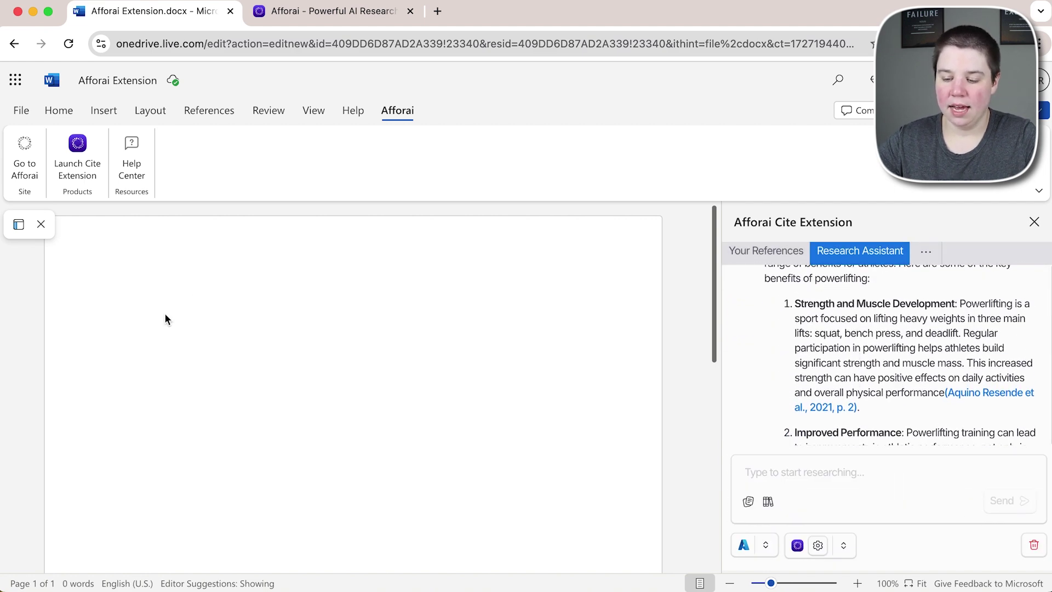
- Type the opening powerlifting sentence and cite it with (Aquino Resende et al., 2021)
text(Powerlif)
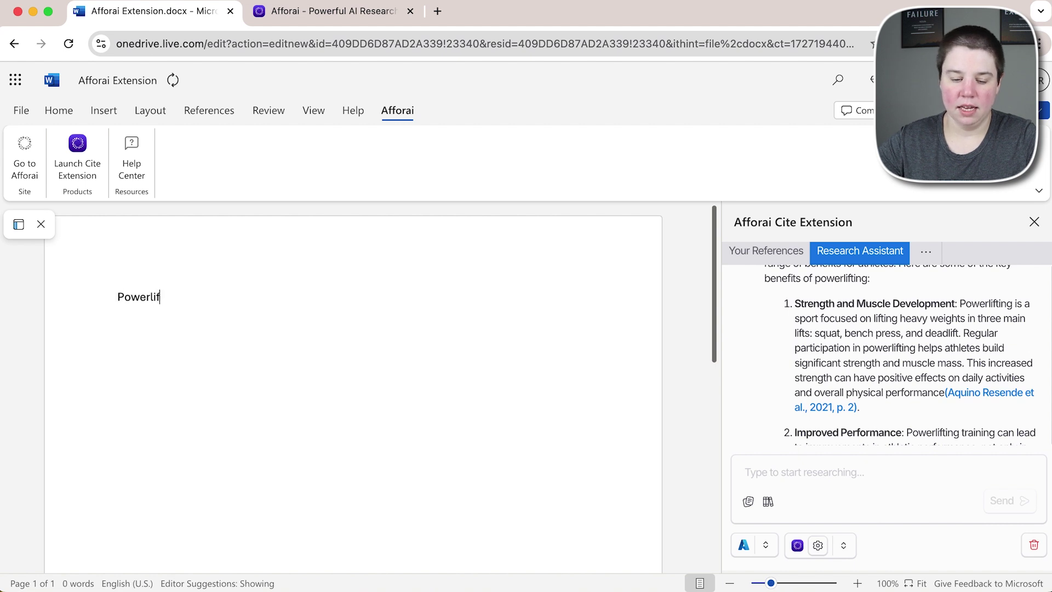
text(ting is important for strength and)
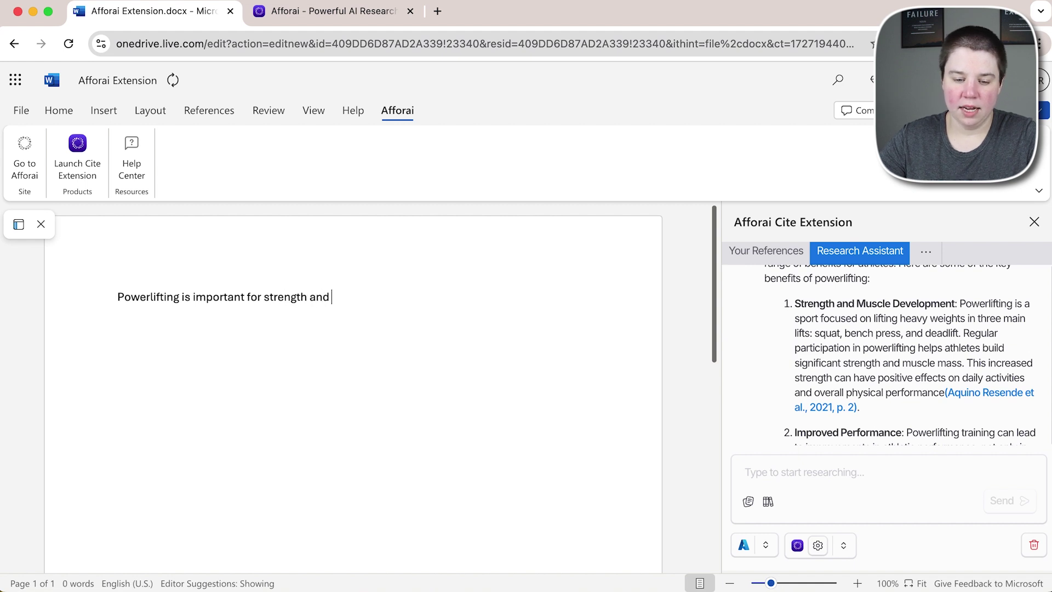
text(ular development)
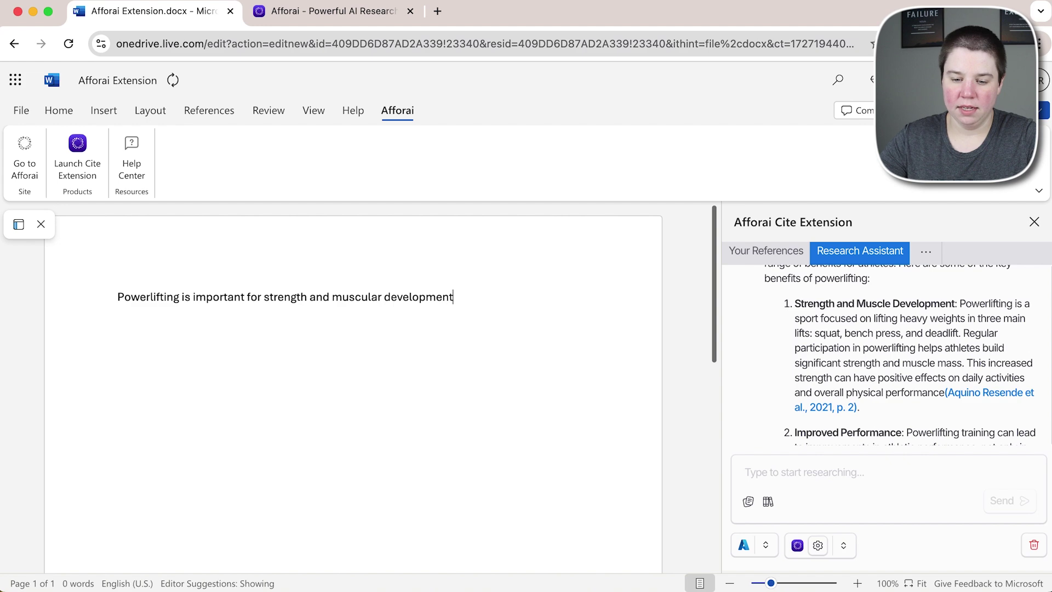
click(948, 393)
click(1023, 552)
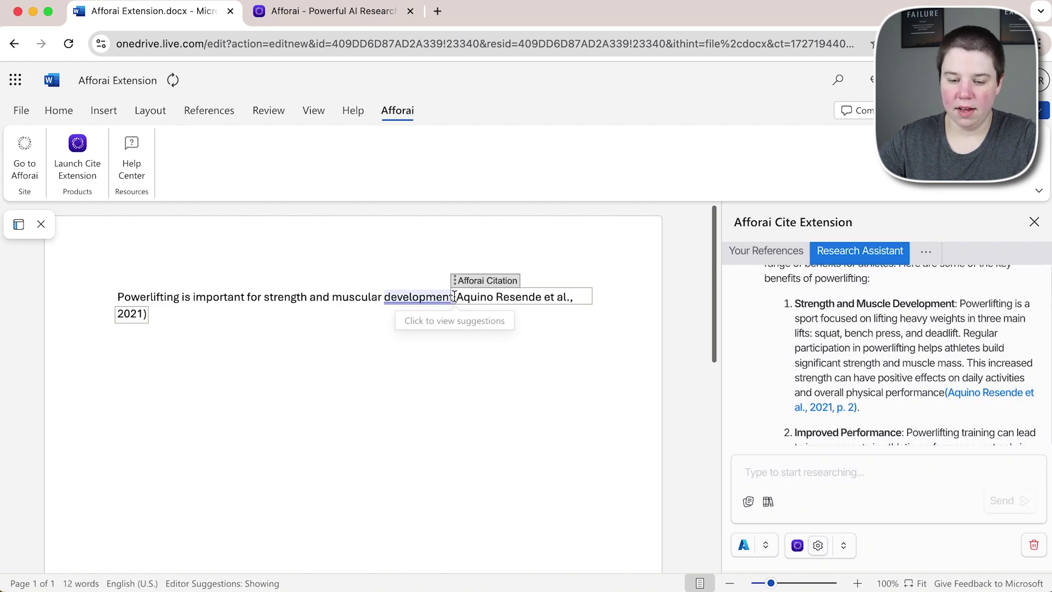
click(222, 317)
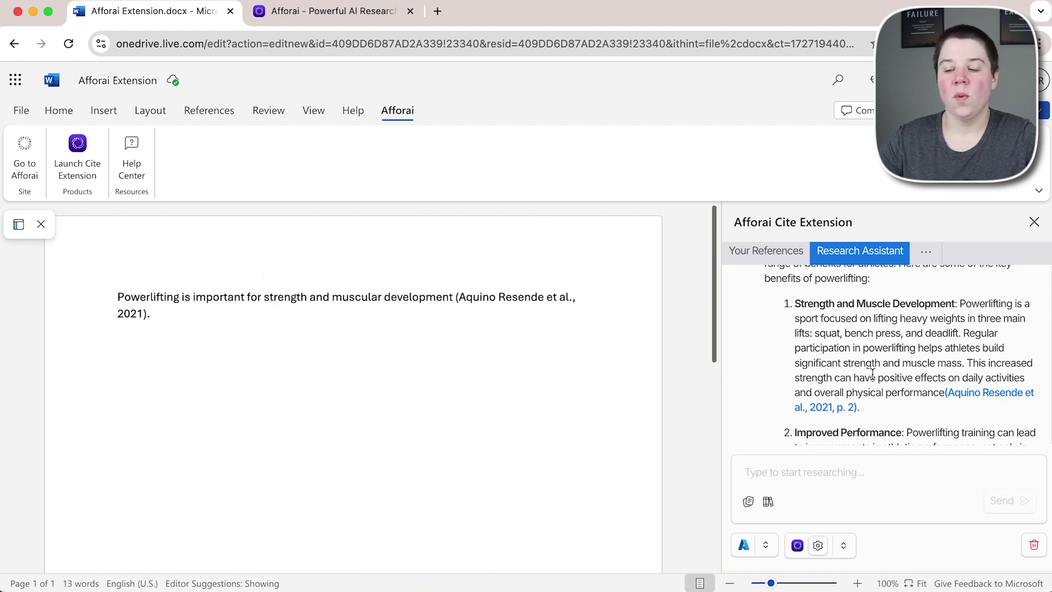
scroll(871, 374, down, 5)
- In Your References, filter the saved references to the Power Lifting folder only
scroll(870, 375, up, 4)
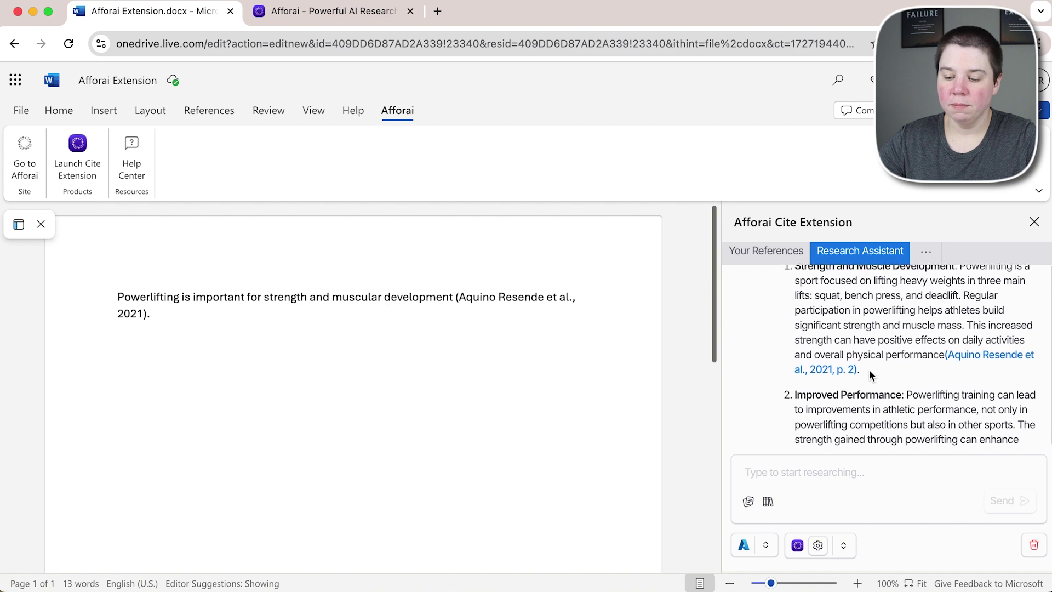
scroll(869, 369, down, 15)
scroll(983, 306, up, 5)
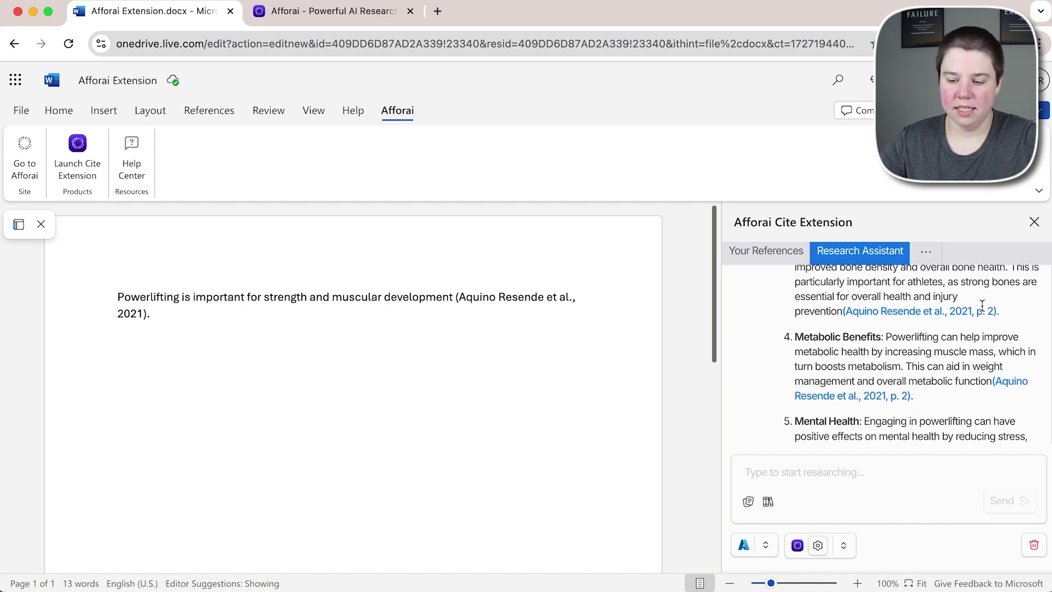
scroll(982, 306, up, 8)
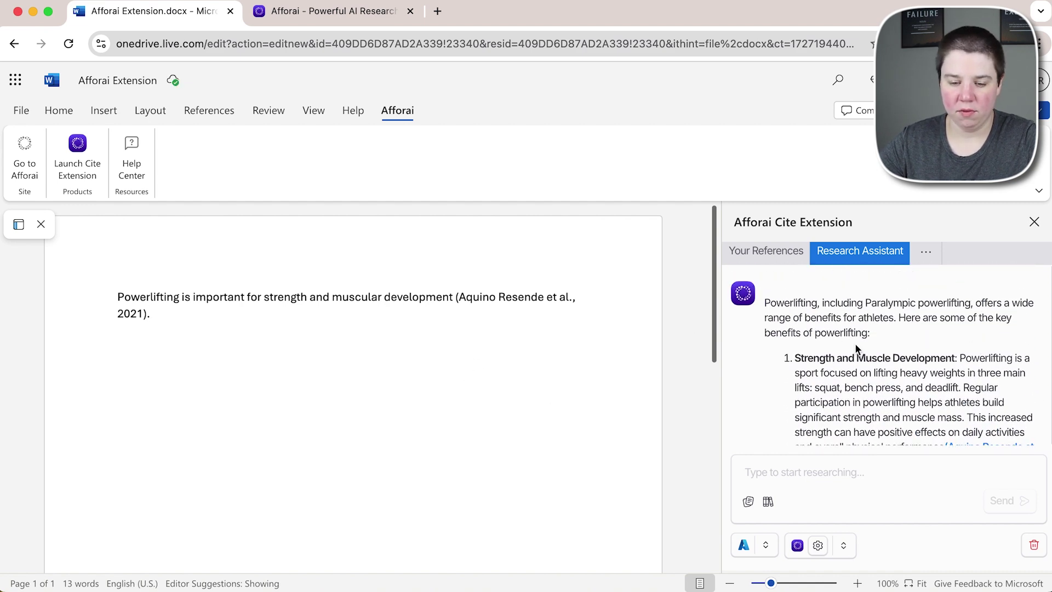
click(748, 253)
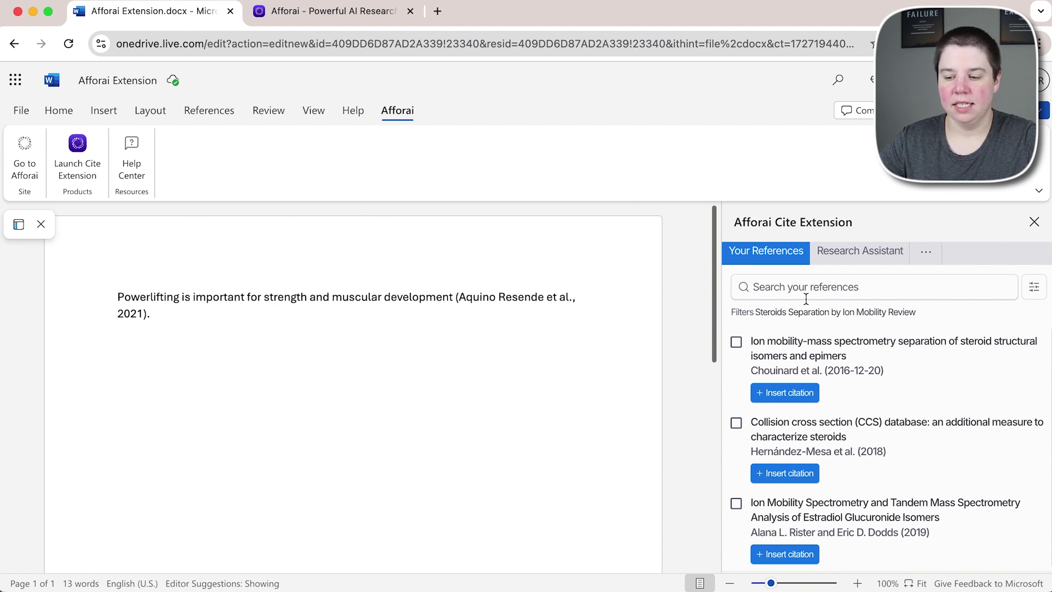
click(1034, 286)
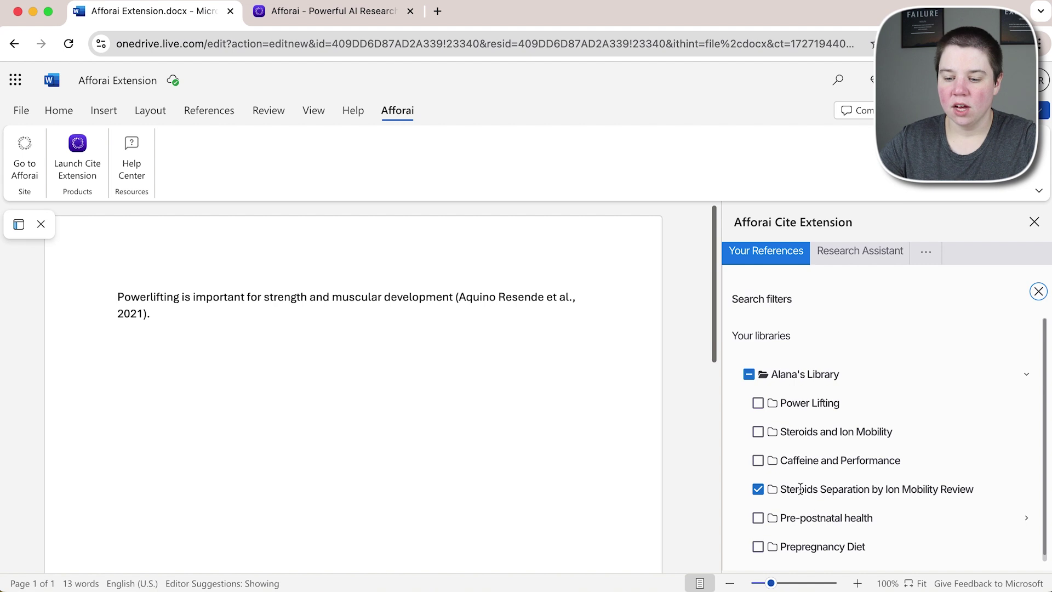
click(758, 404)
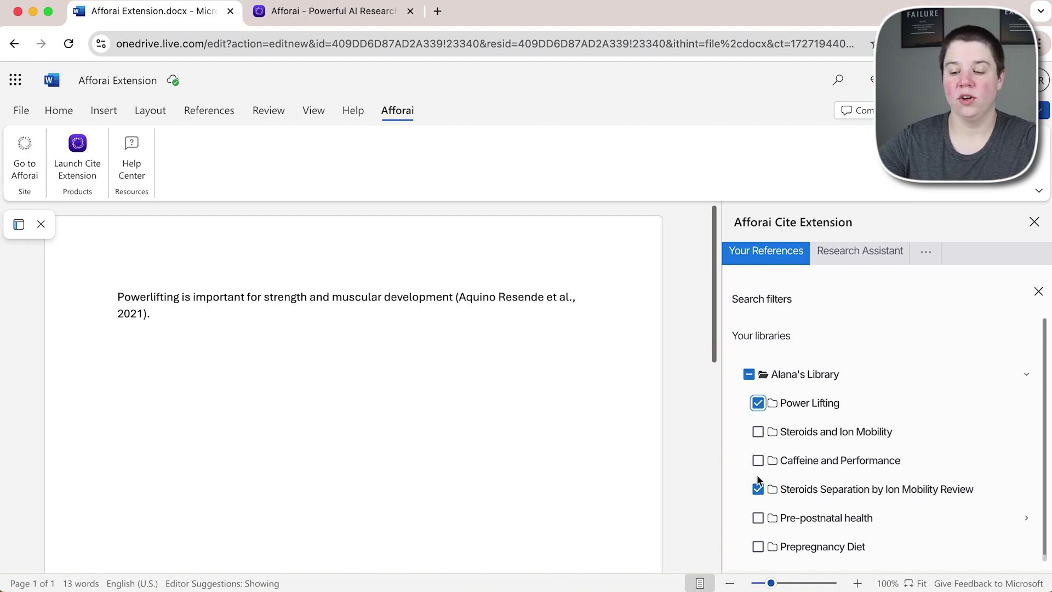
click(1037, 292)
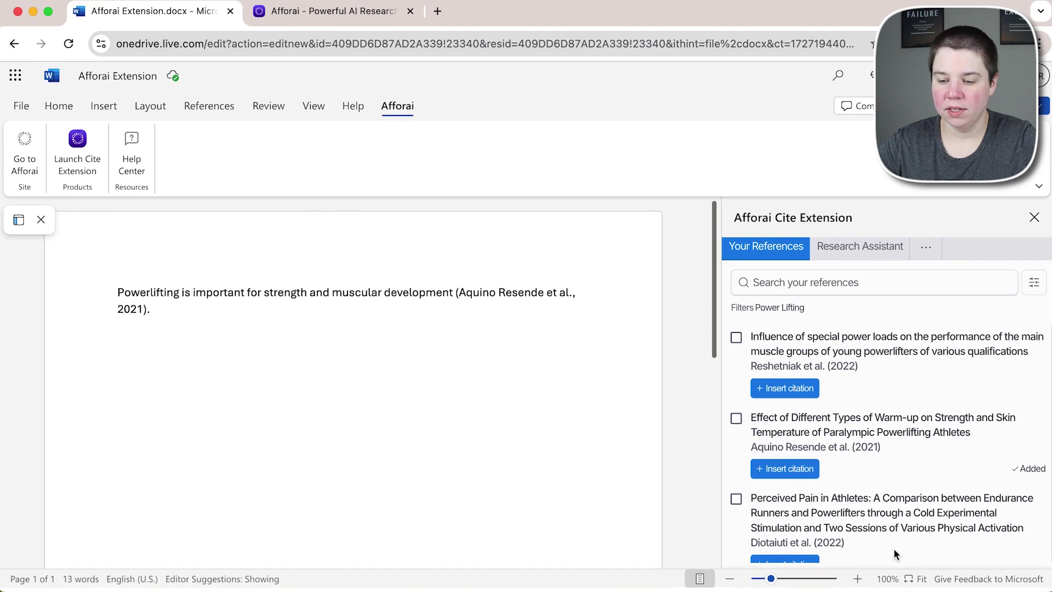
- Type the sentence 'Powerlifting can increase an athlete's power'
scroll(902, 479, down, 10)
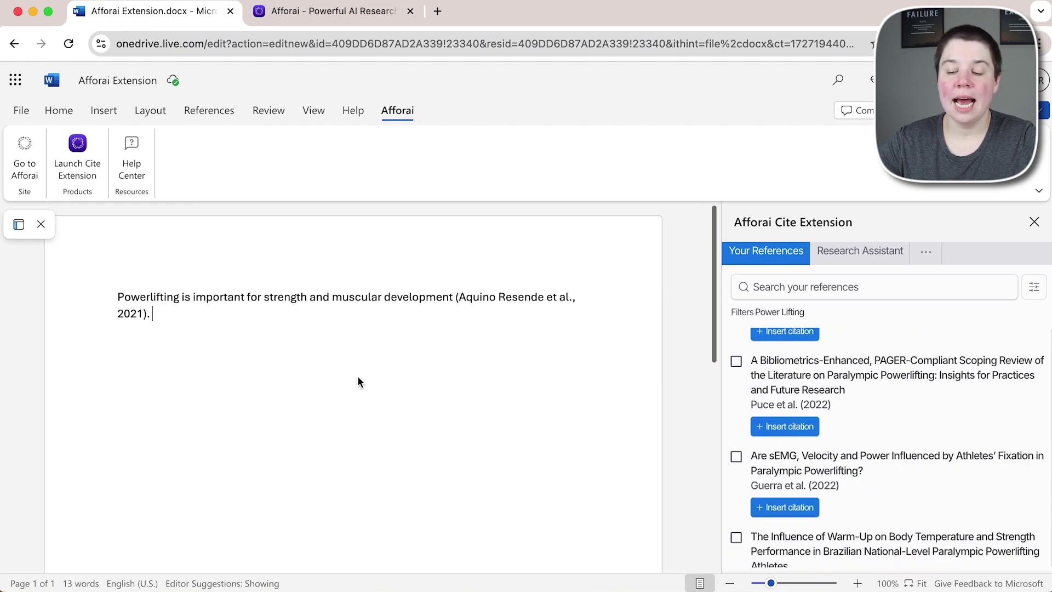
scroll(906, 442, down, 3)
scroll(906, 442, up, 3)
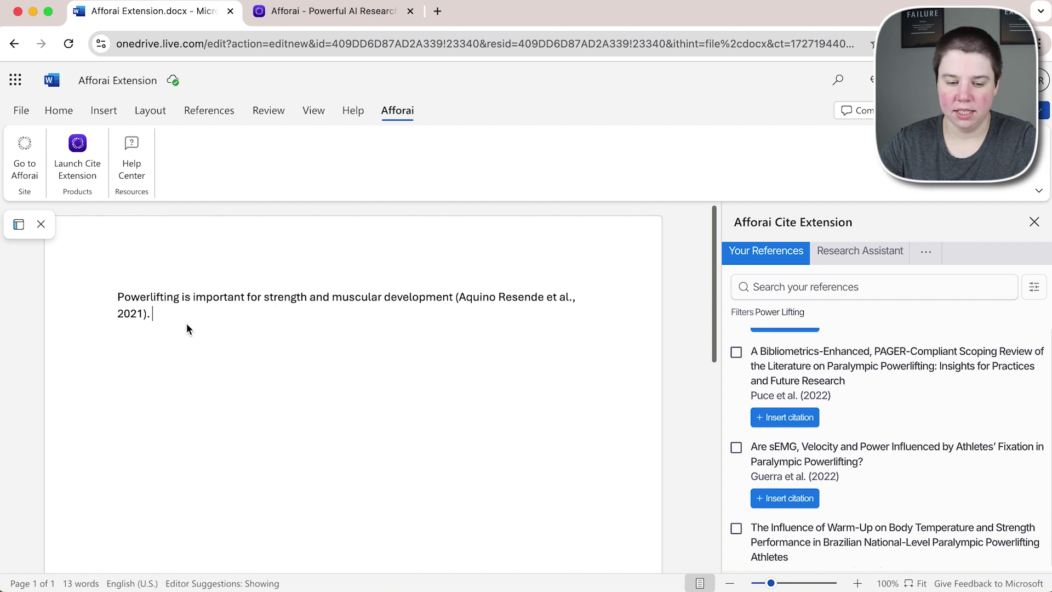
text(Powerlifting can increase an athlete's power)
scroll(854, 448, down, 2)
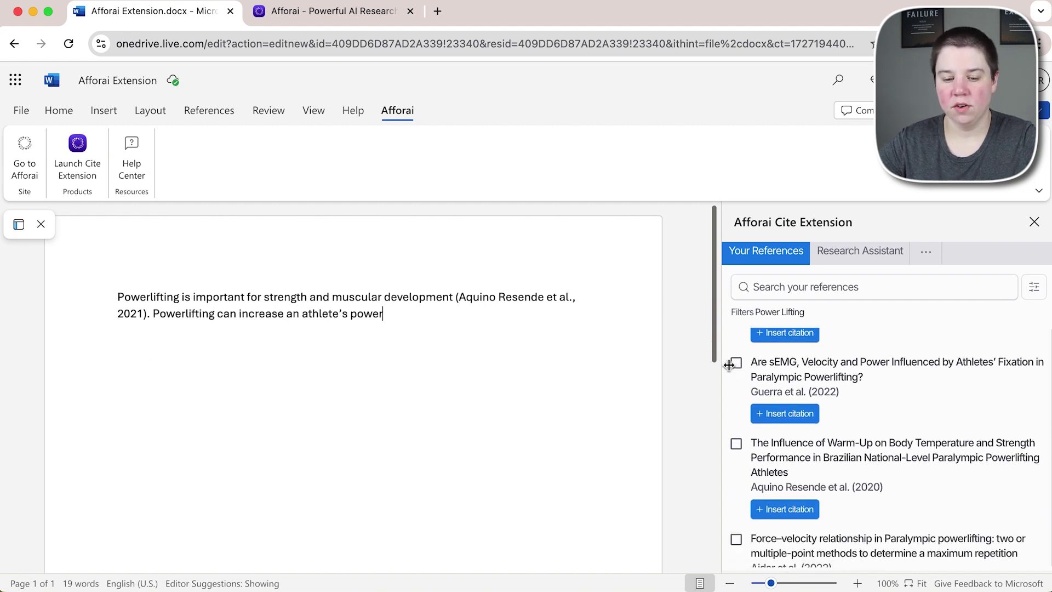
- Select the Guerra, Warm-Up and Force-velocity references and insert them together after 'power'
click(736, 362)
click(735, 443)
scroll(737, 450, down, 2)
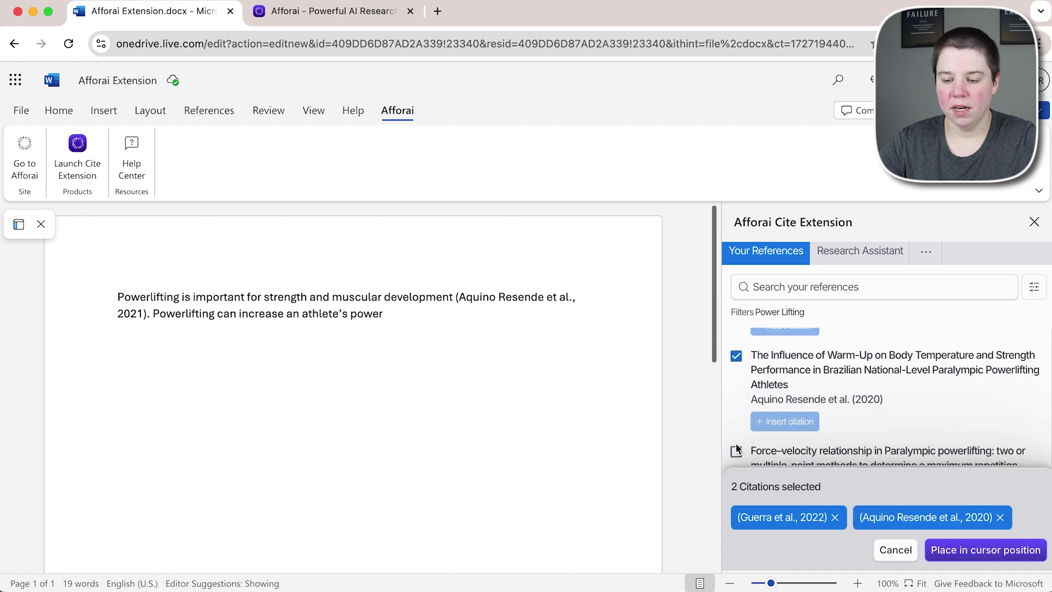
scroll(737, 450, down, 1)
click(736, 406)
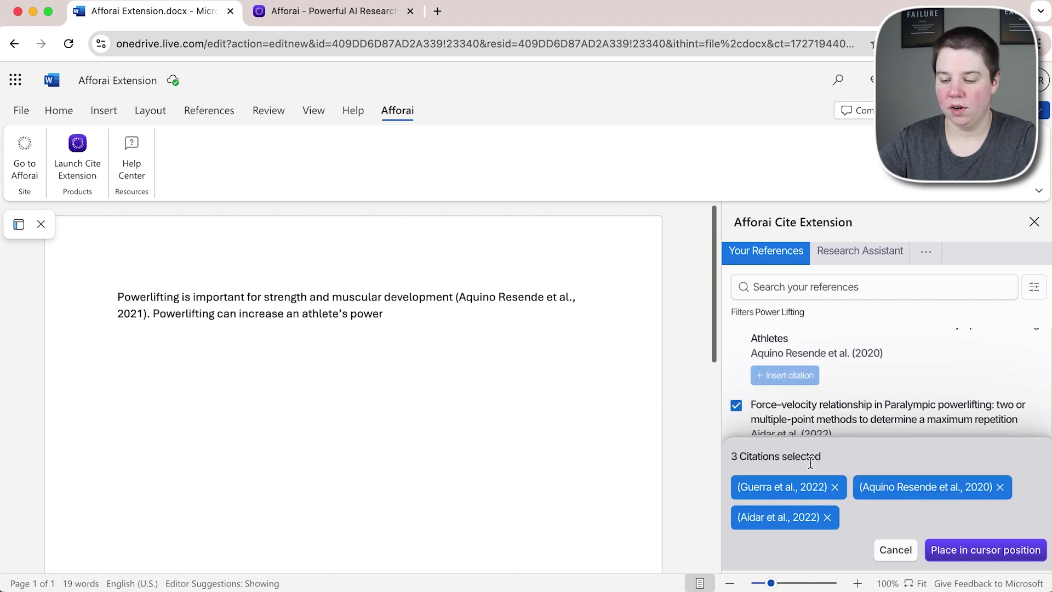
click(399, 311)
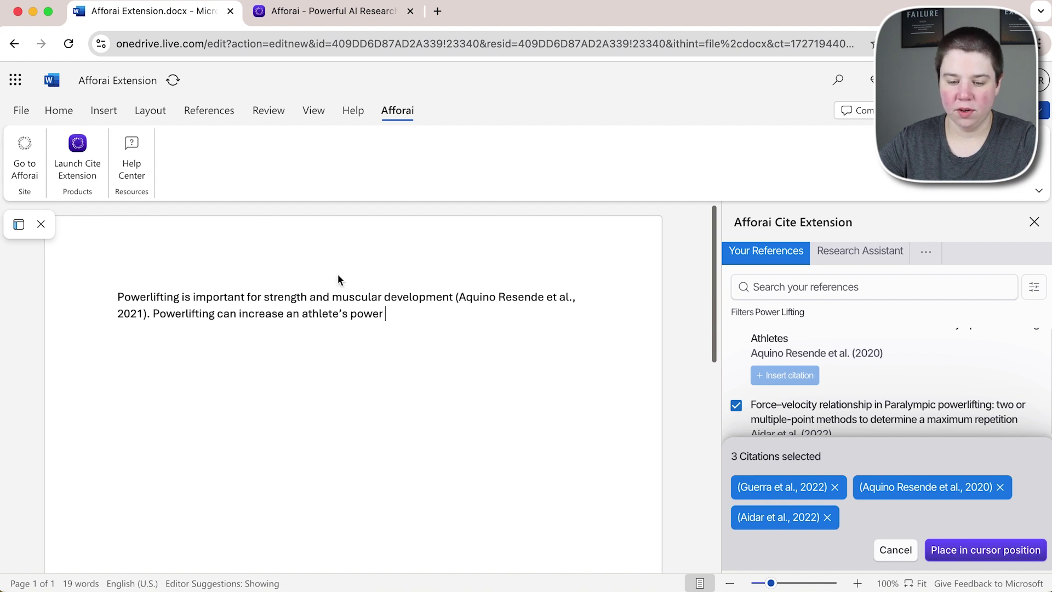
click(1006, 547)
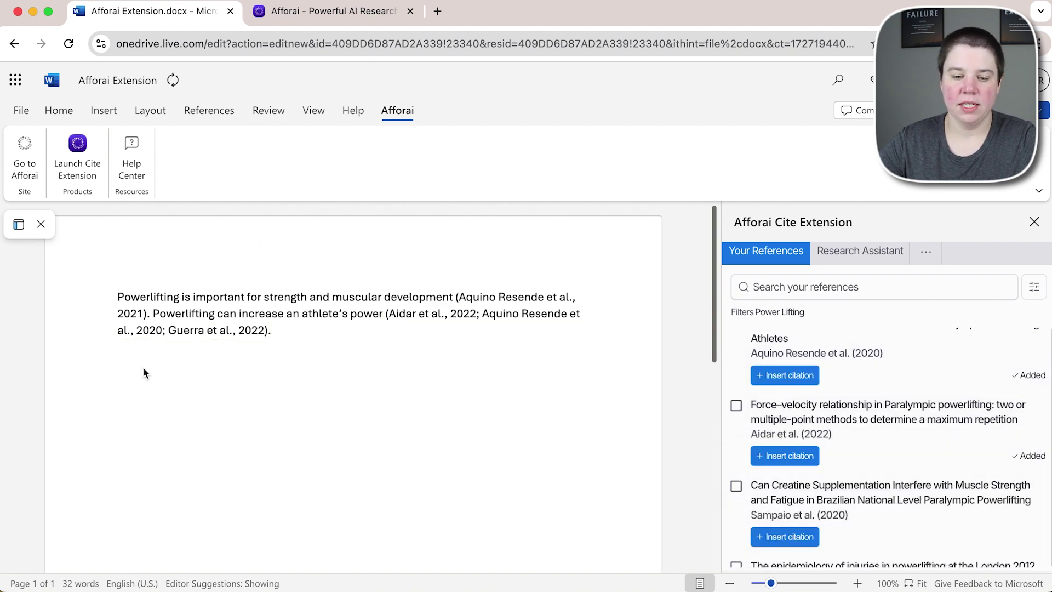
click(192, 332)
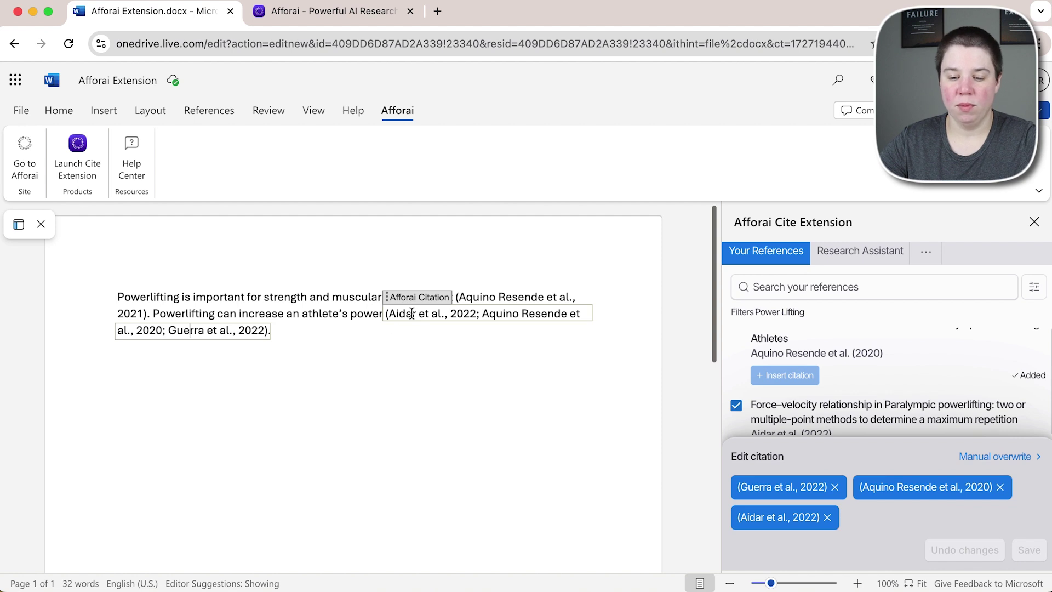
- Remove Aidar et al., 2022 from the combined citation and save the edit
click(827, 517)
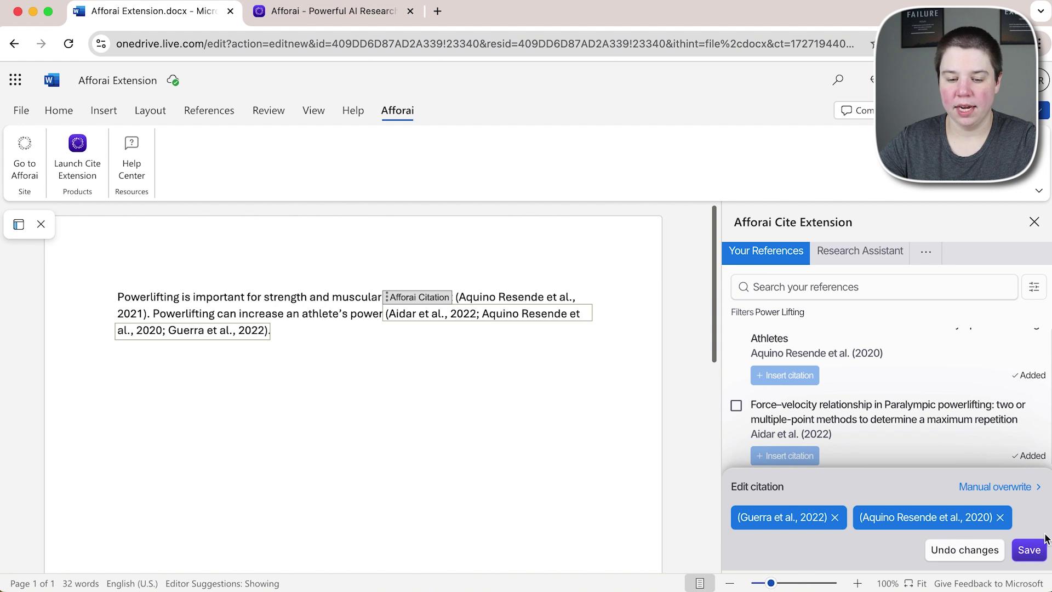
click(1031, 550)
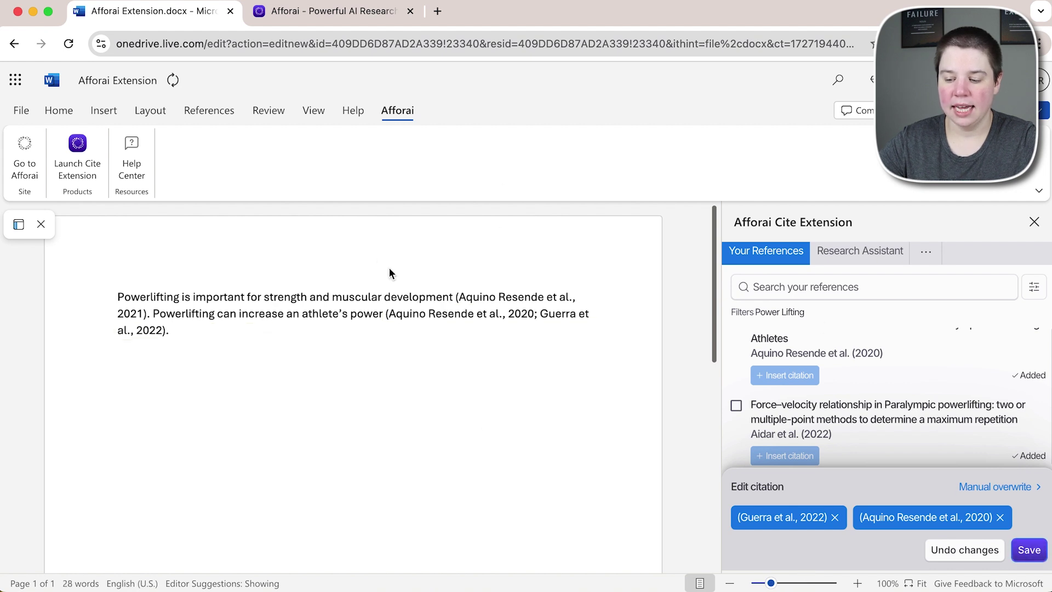
click(422, 313)
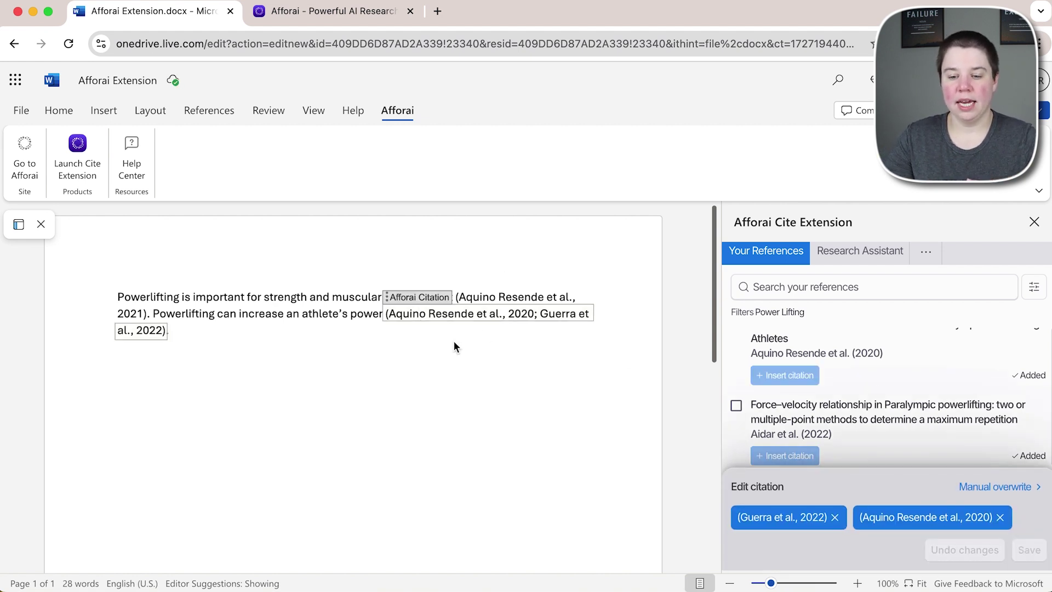
- Shorten the citation to (Aquino et al., 2020; Guerra et al., 2022), then type 'Bibliography' below
click(981, 486)
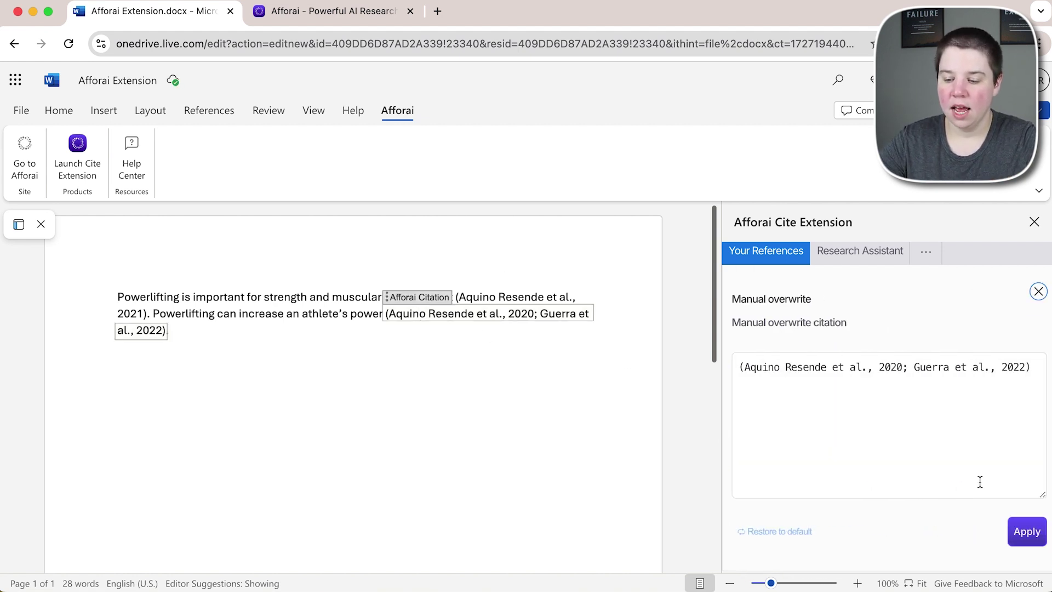
drag(828, 367, 779, 371)
key(BackSpace)
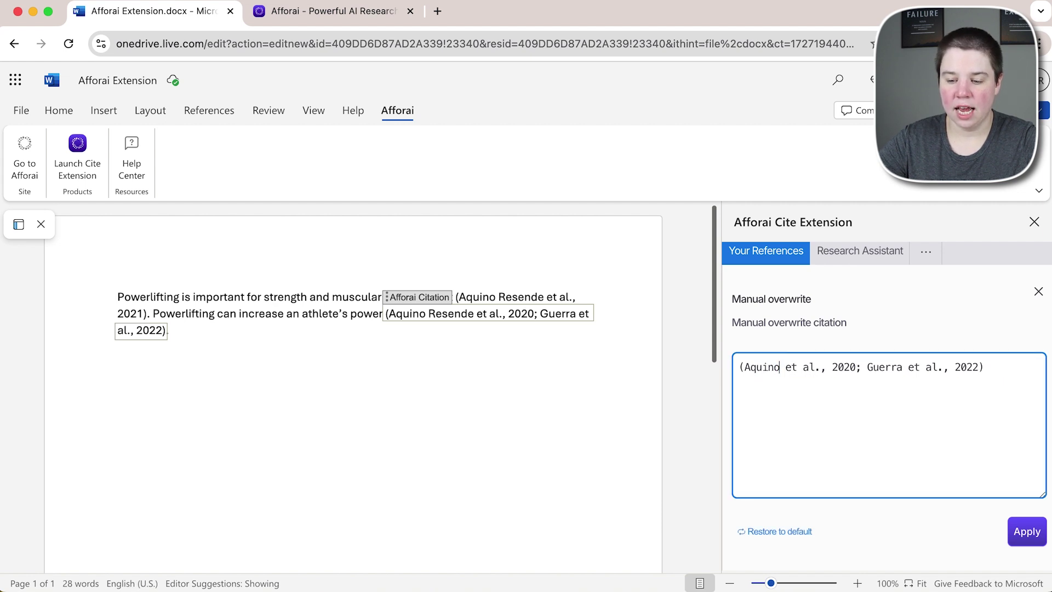
click(1026, 536)
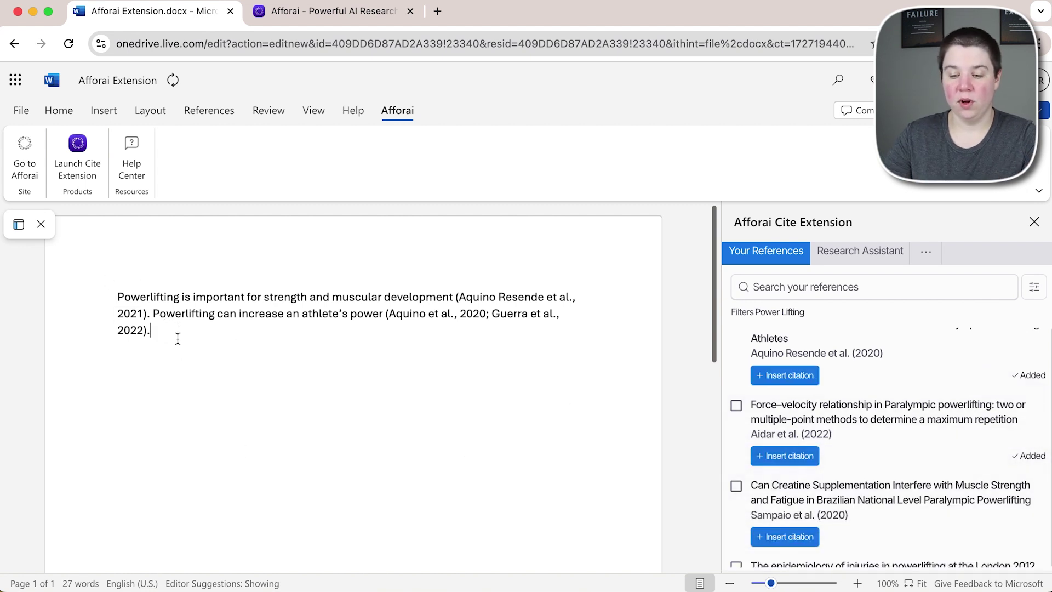
key(Return)
key(Return)
key(Return)
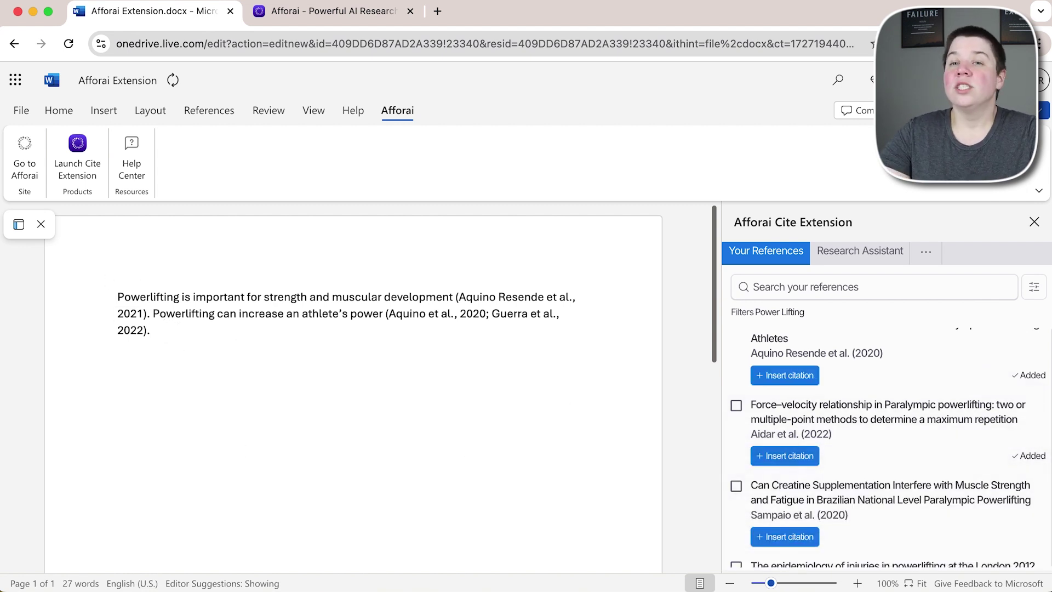
text(Bibliog)
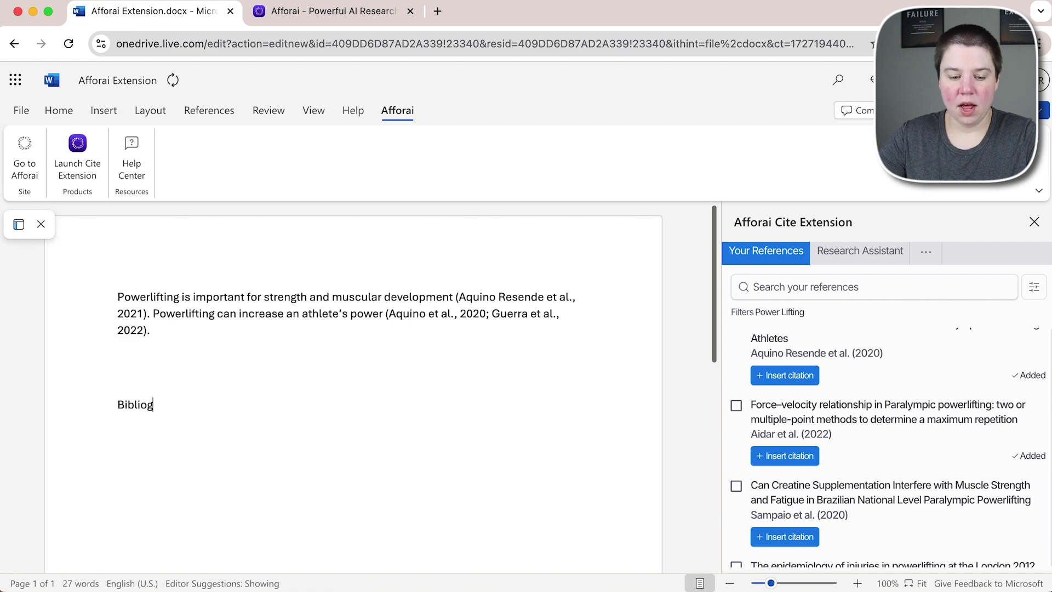
text(raphy)
- Insert the Afforai bibliography under the Bibliography heading
click(926, 252)
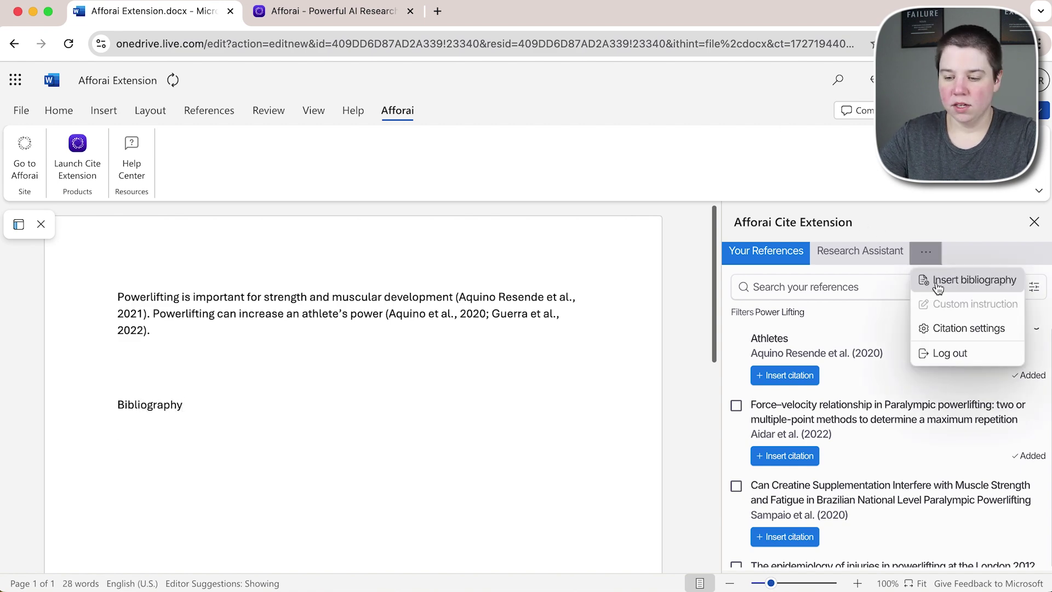
click(938, 286)
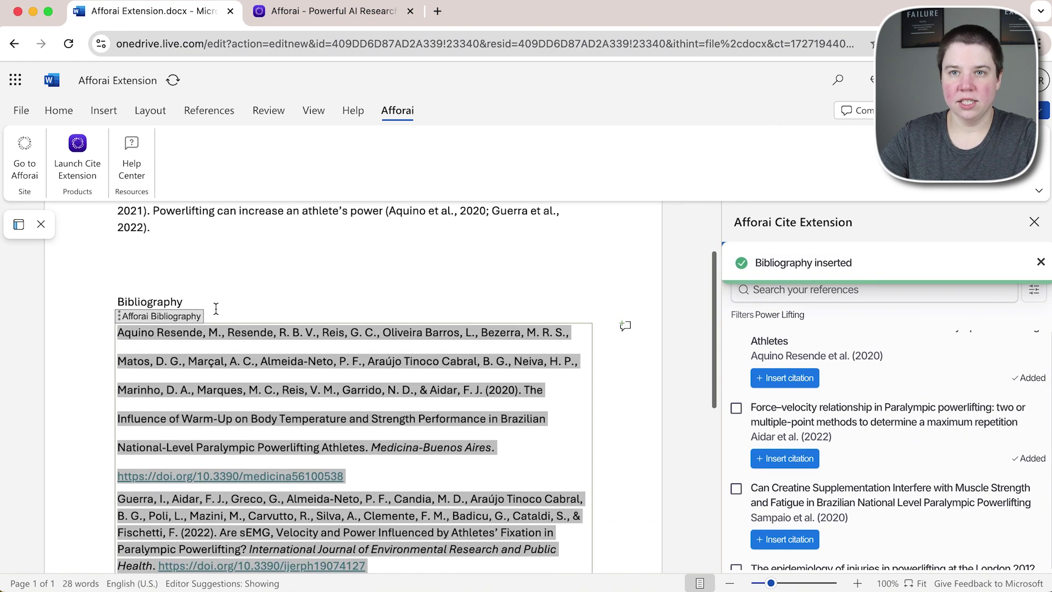
scroll(213, 379, down, 2)
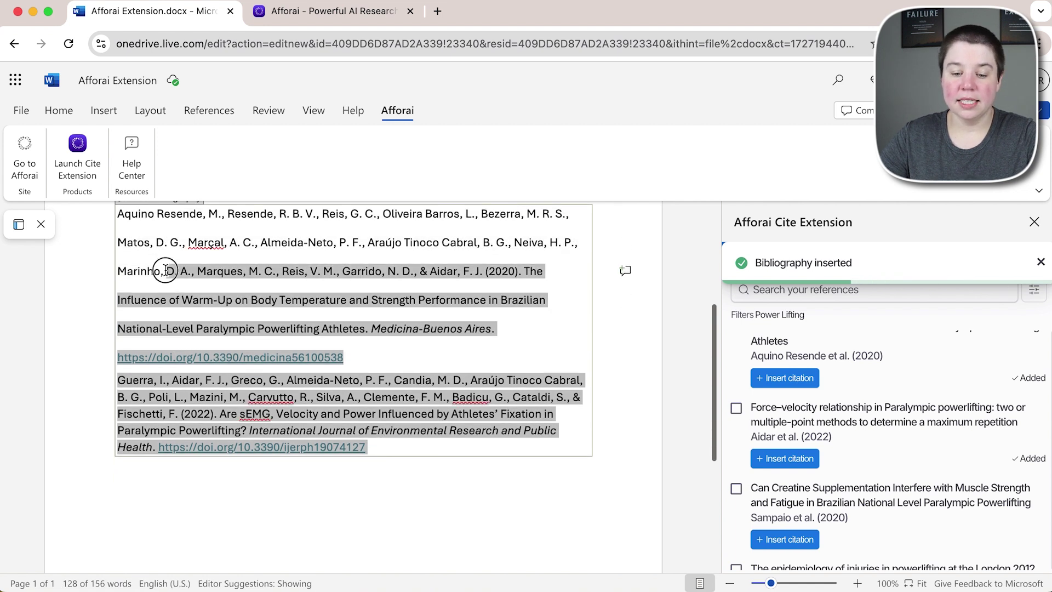
- Double-space the bibliography with 2.0 line spacing, then return to the first paragraph's end
click(54, 109)
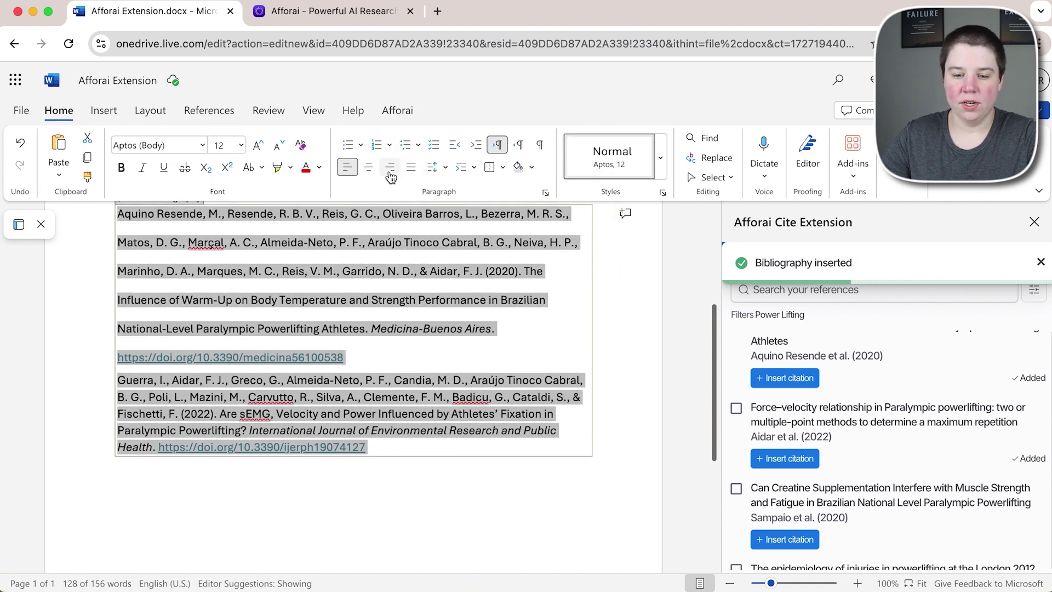
click(434, 169)
click(455, 272)
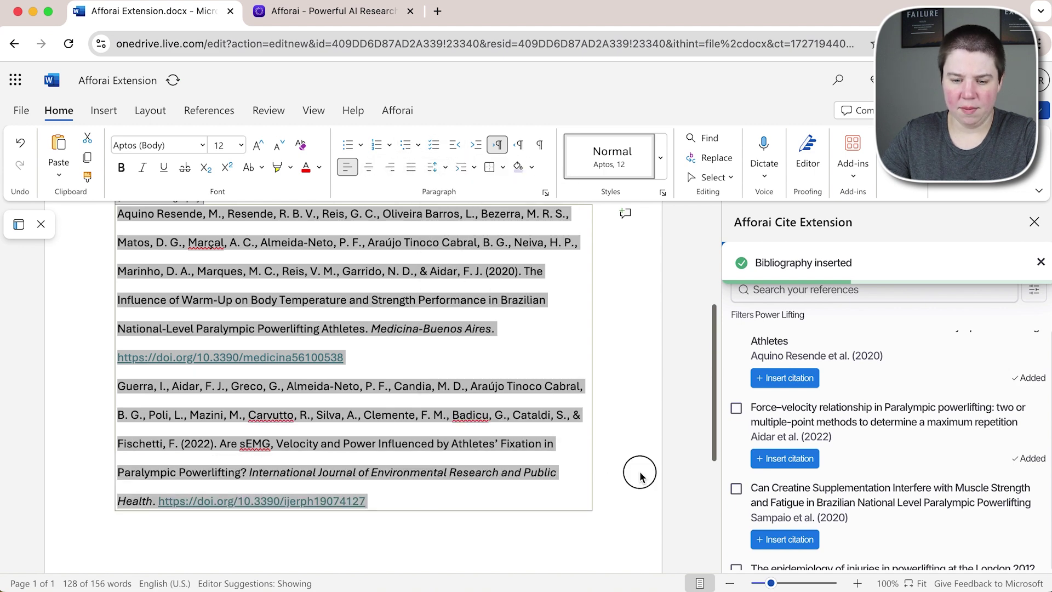
click(636, 490)
scroll(636, 490, up, 4)
click(545, 323)
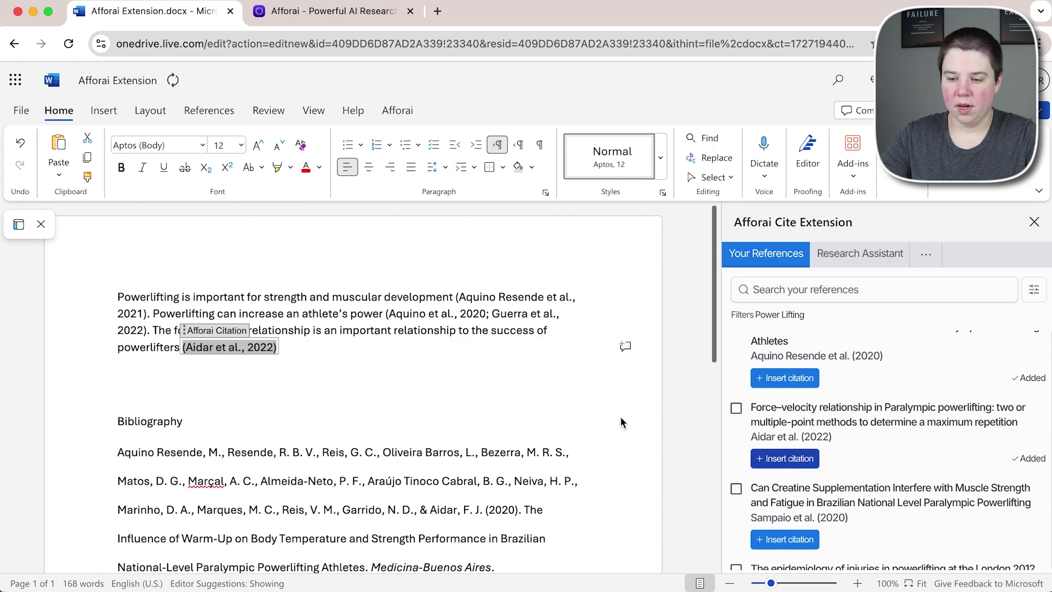
- Refresh the Afforai bibliography so it lists the Aidar et al. 2022 force-velocity entry, and review it
click(305, 353)
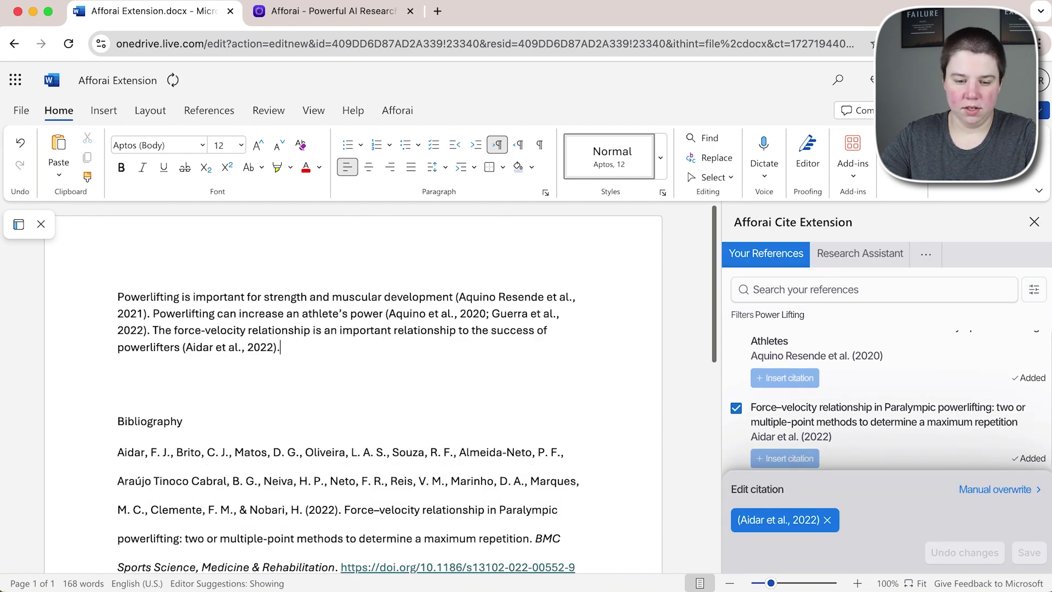
scroll(335, 559, down, 5)
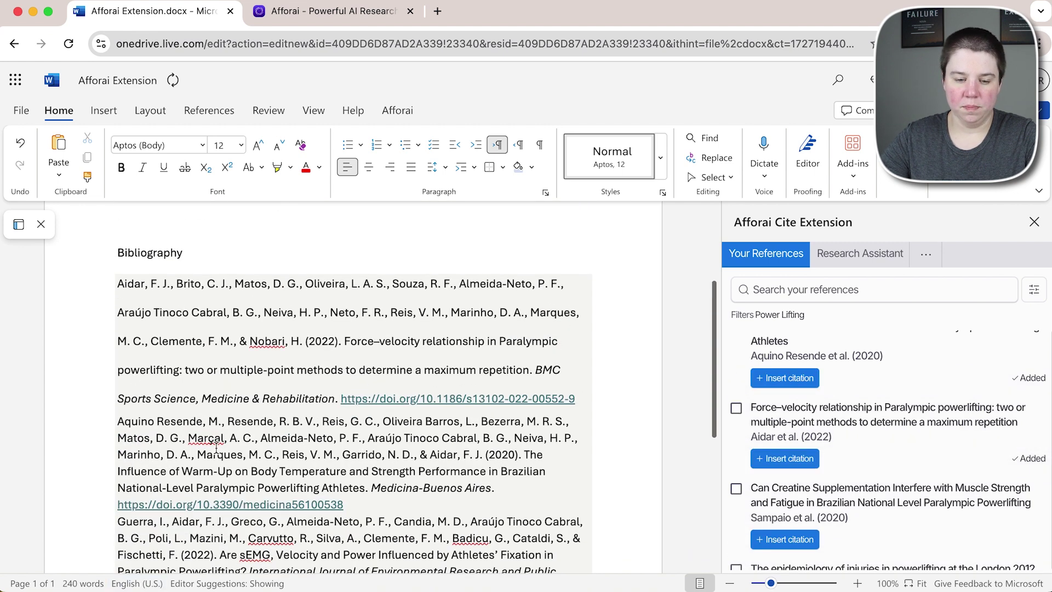
scroll(216, 447, up, 3)
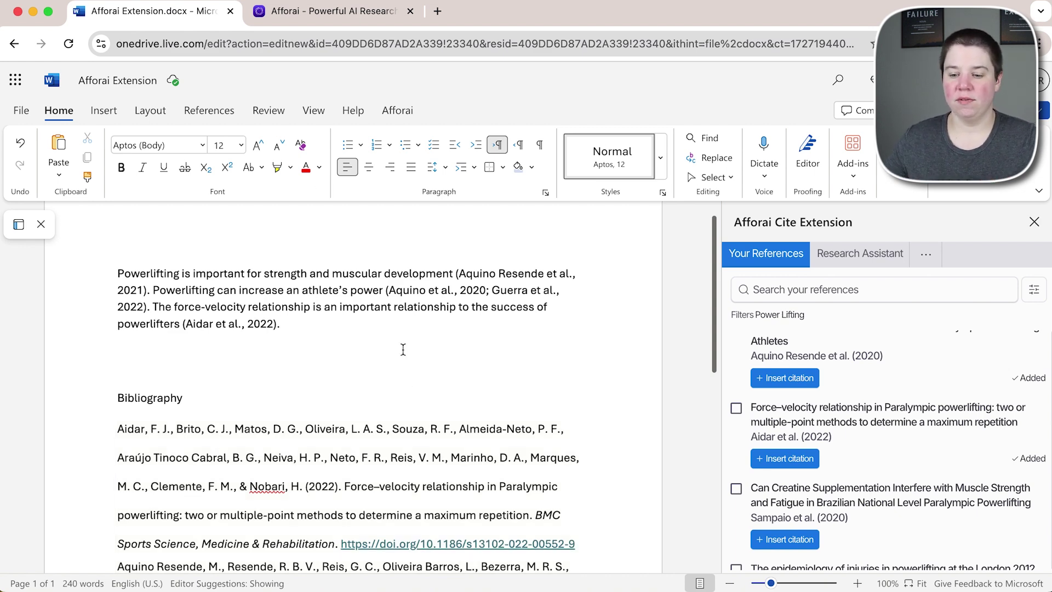
scroll(362, 369, down, 1)
scroll(362, 368, up, 2)
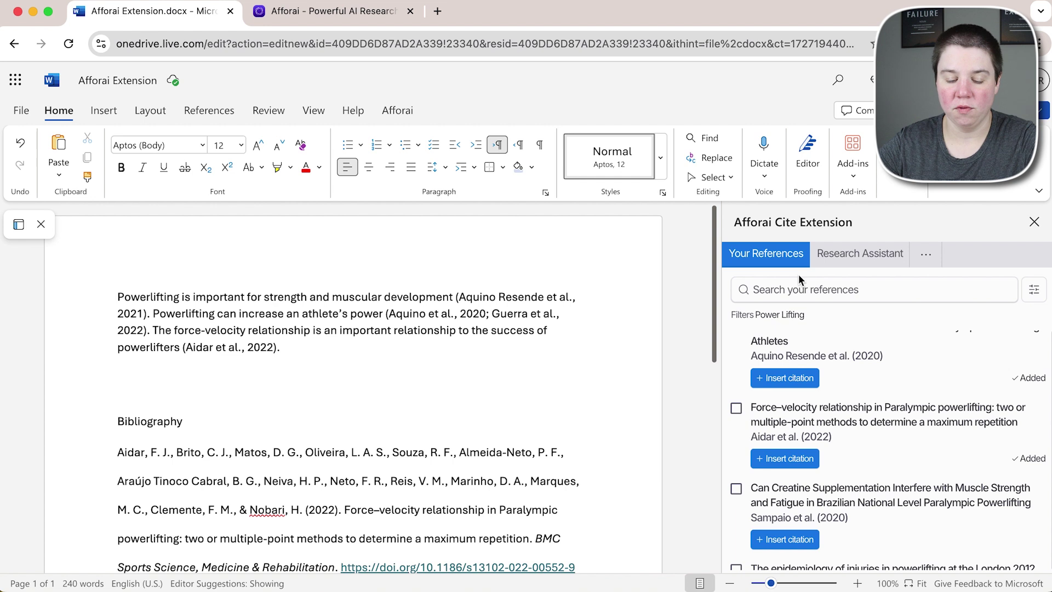
click(796, 296)
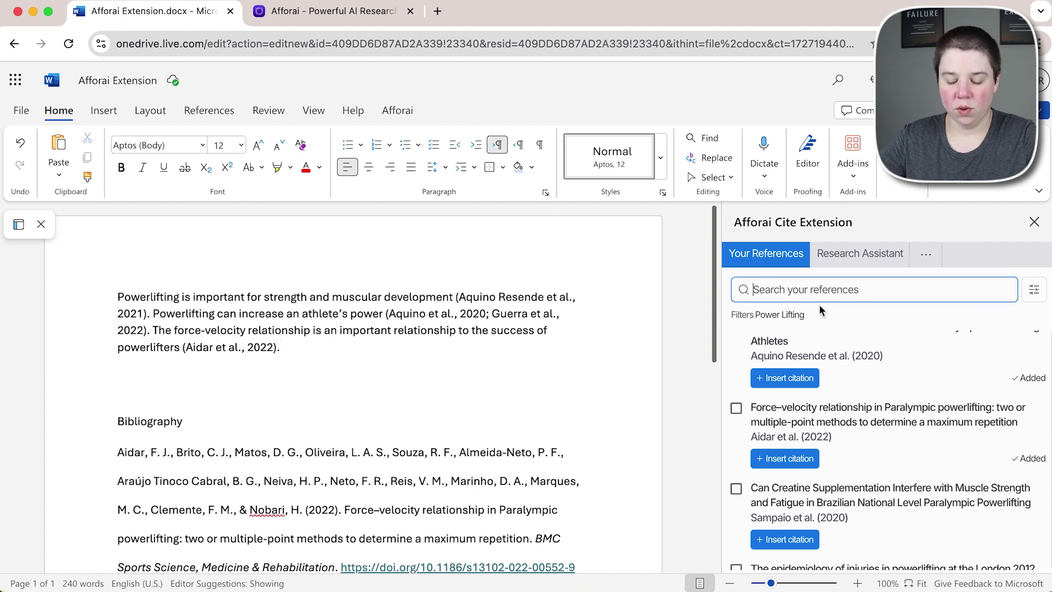
- Search the Afforai reference library for 'Fatigue', then clear the search term
text(B)
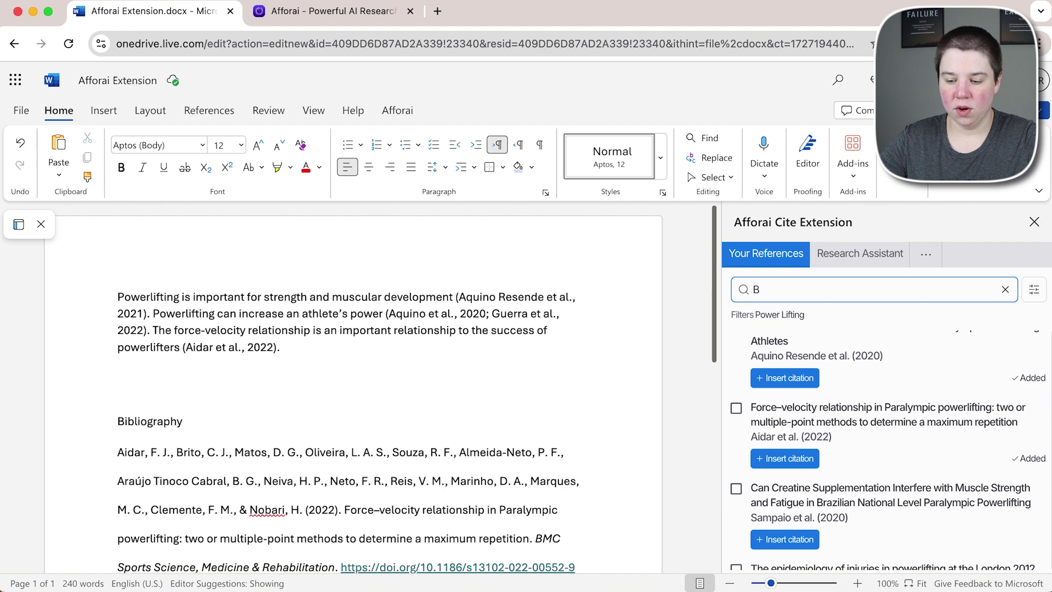
key(BackSpace)
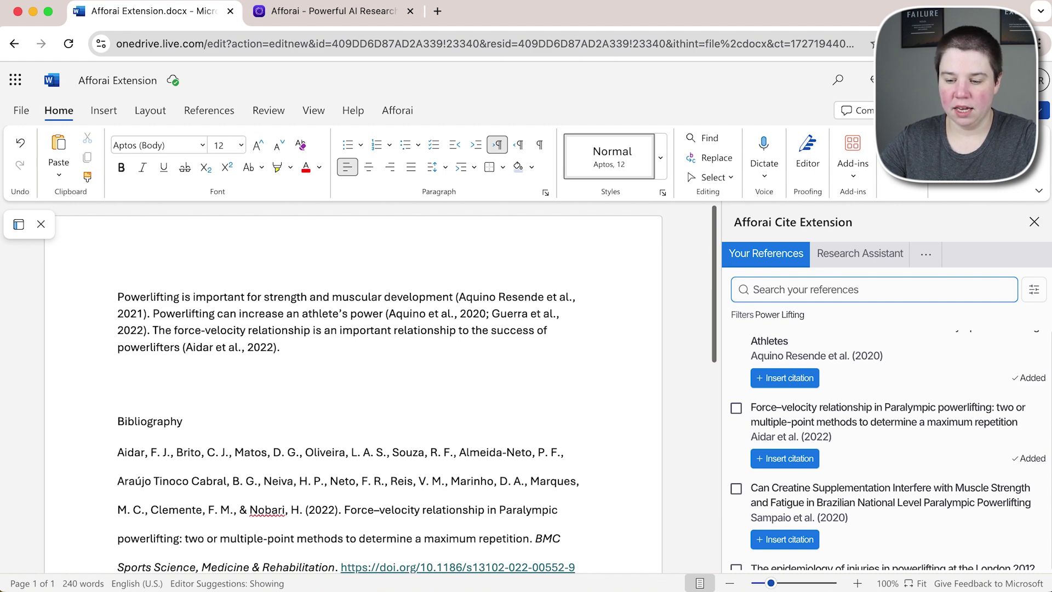
text(Fatigue)
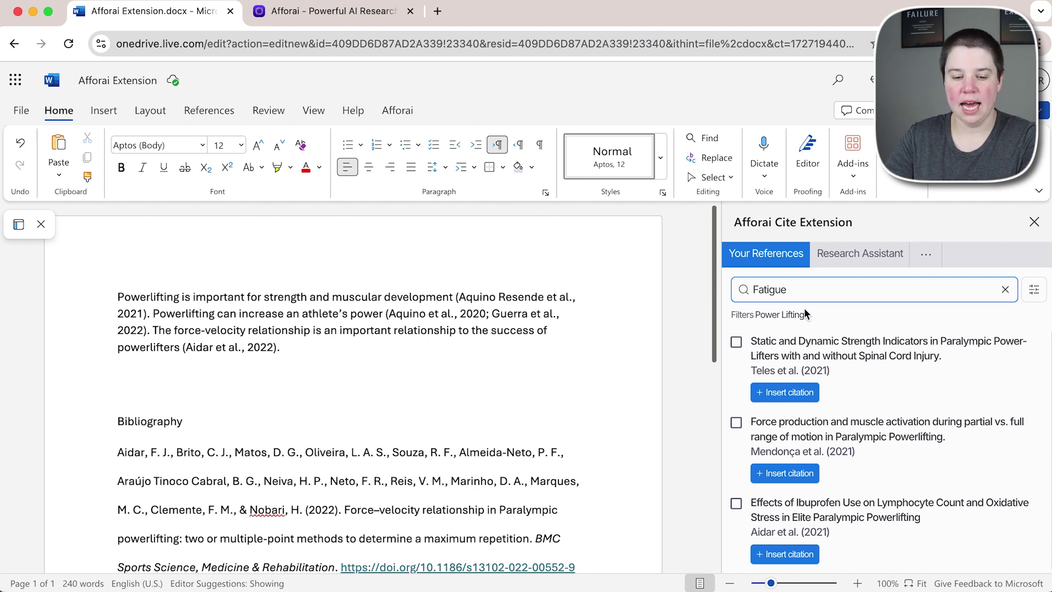
click(802, 288)
drag(802, 288, 753, 288)
key(BackSpace)
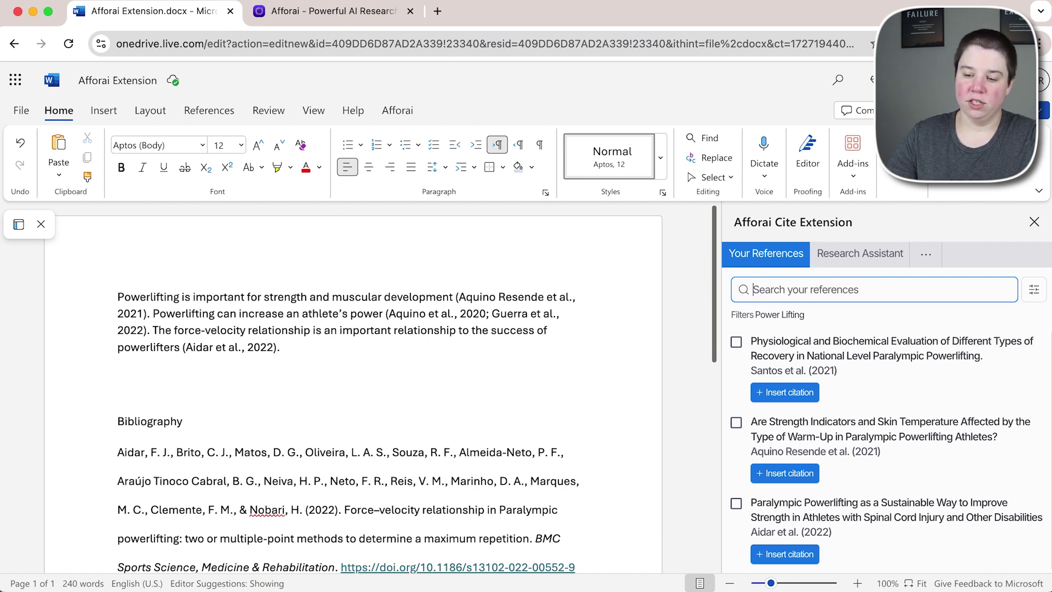
click(927, 251)
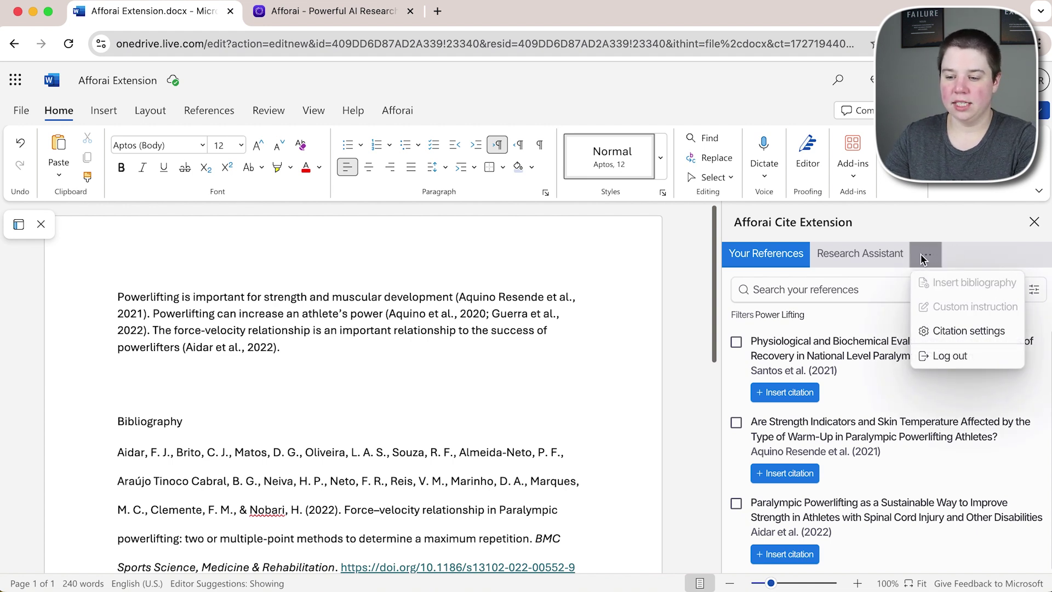
- Change the Afforai citation style from APA to Chicago Manual of Style 17th edition (note)
click(945, 332)
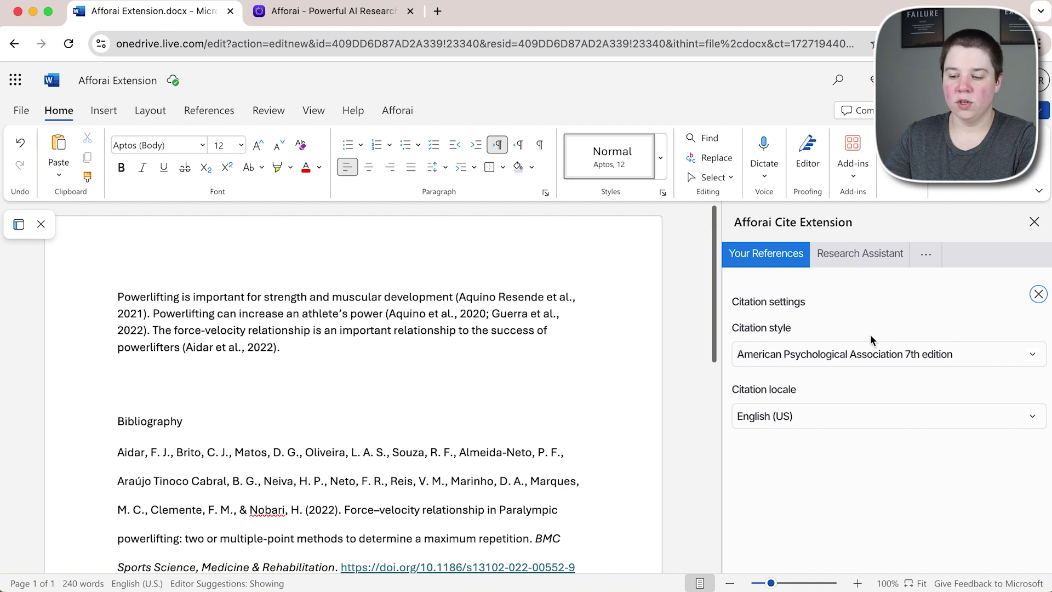
click(883, 357)
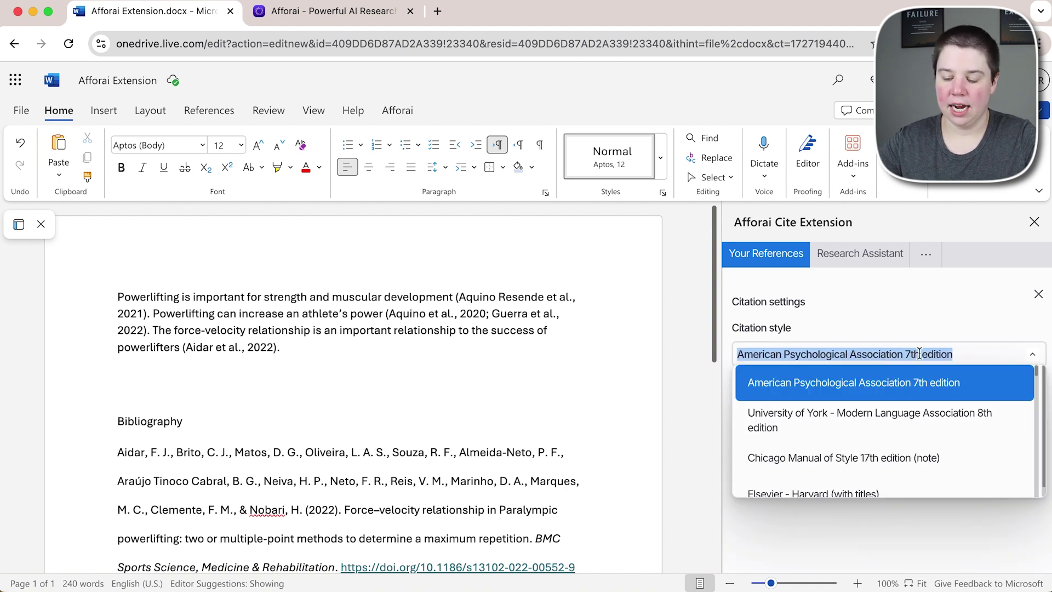
key(BackSpace)
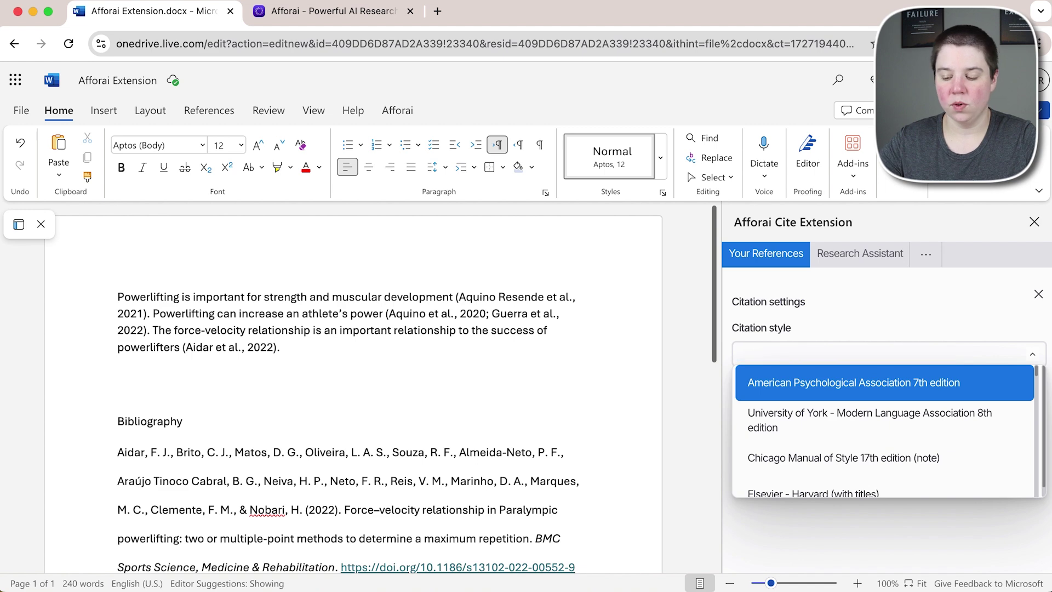
scroll(869, 462, down, 3)
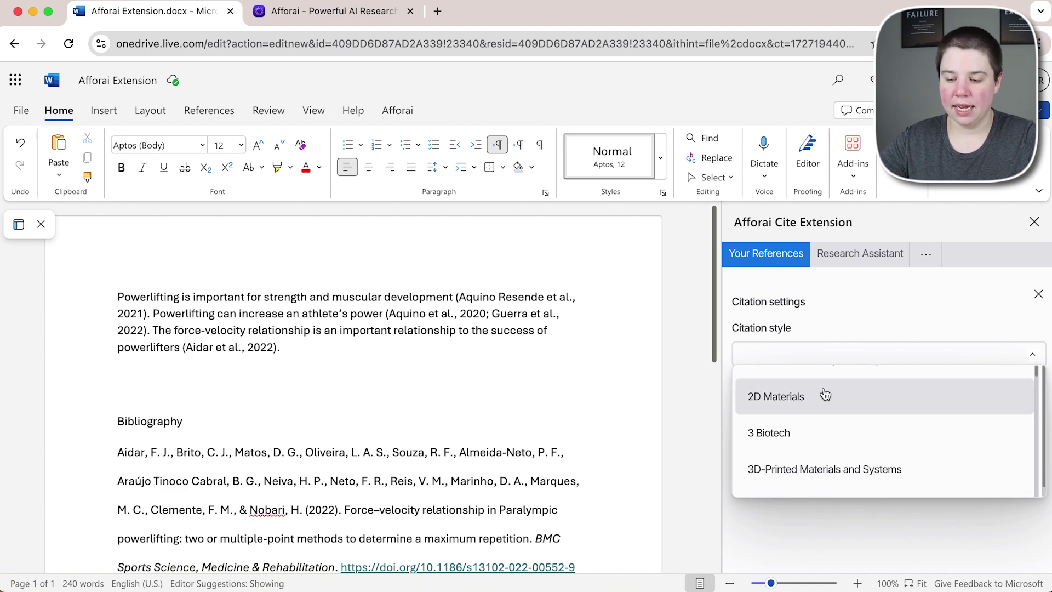
text(chicago)
key(Return)
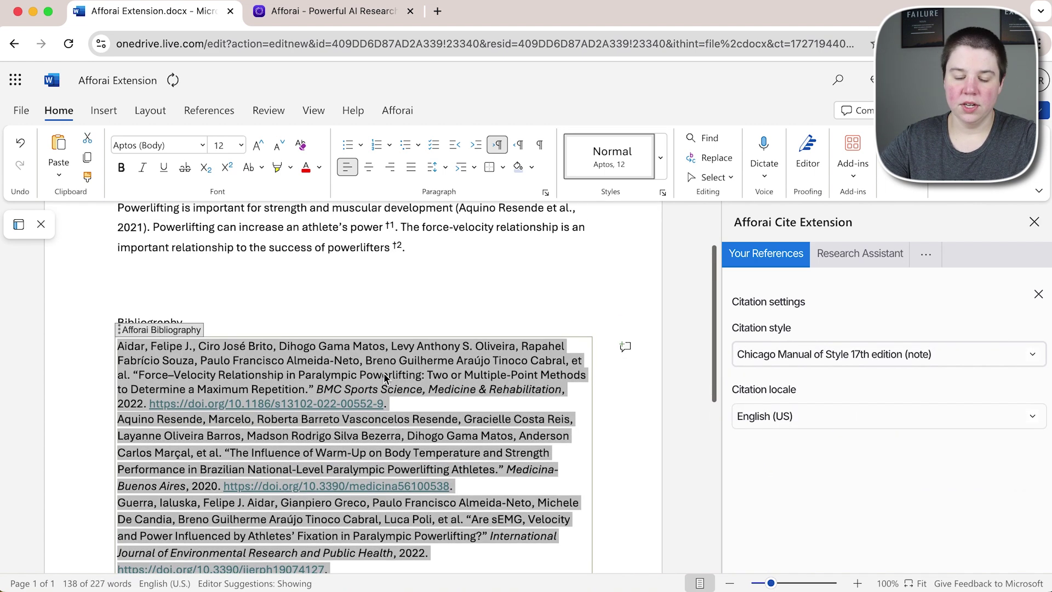
scroll(318, 293, up, 2)
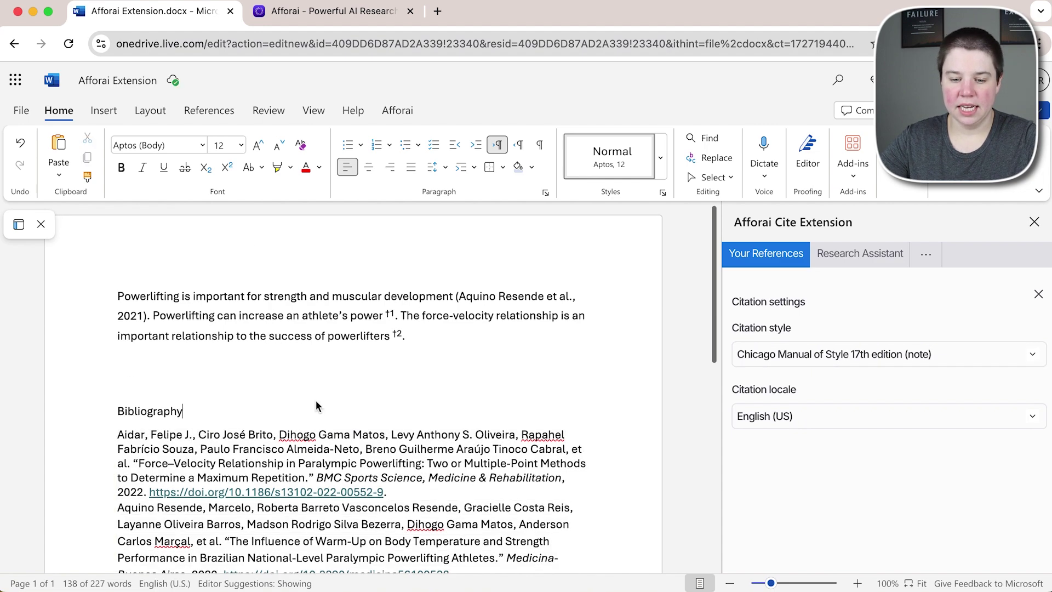
scroll(320, 403, down, 3)
scroll(384, 274, up, 1)
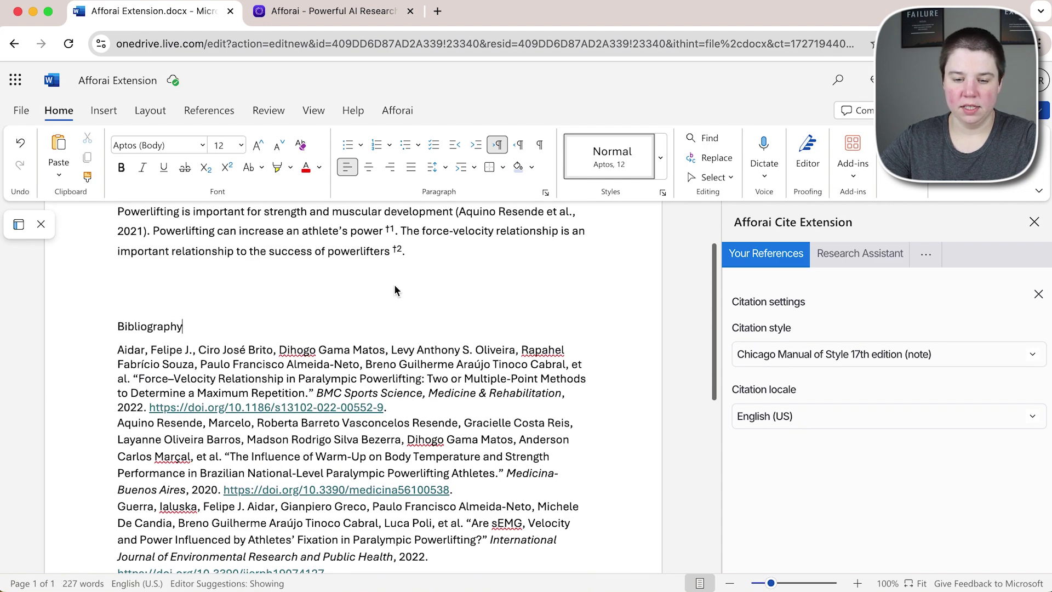
scroll(395, 287, up, 2)
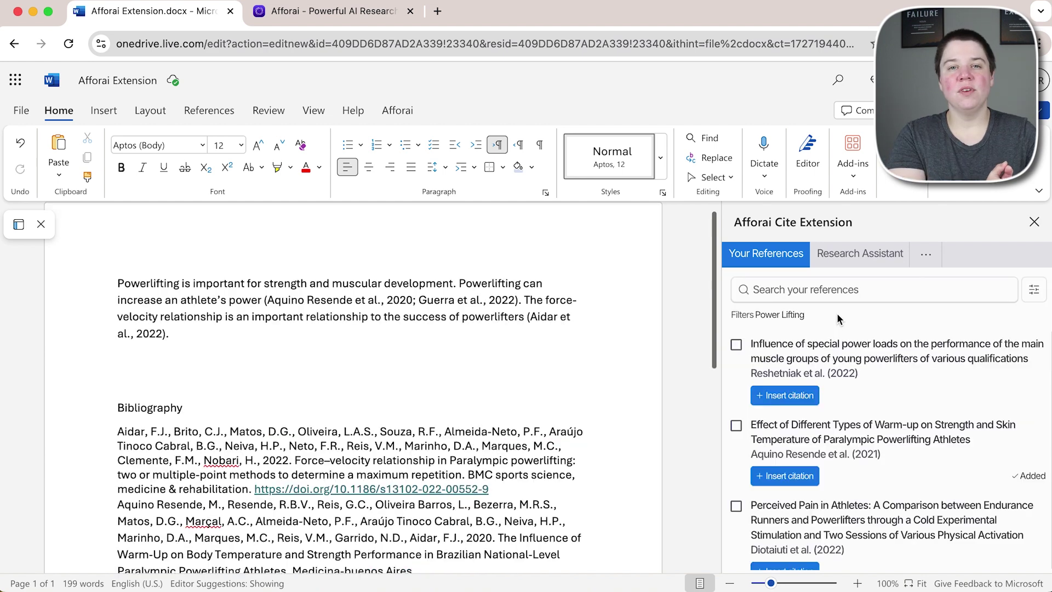